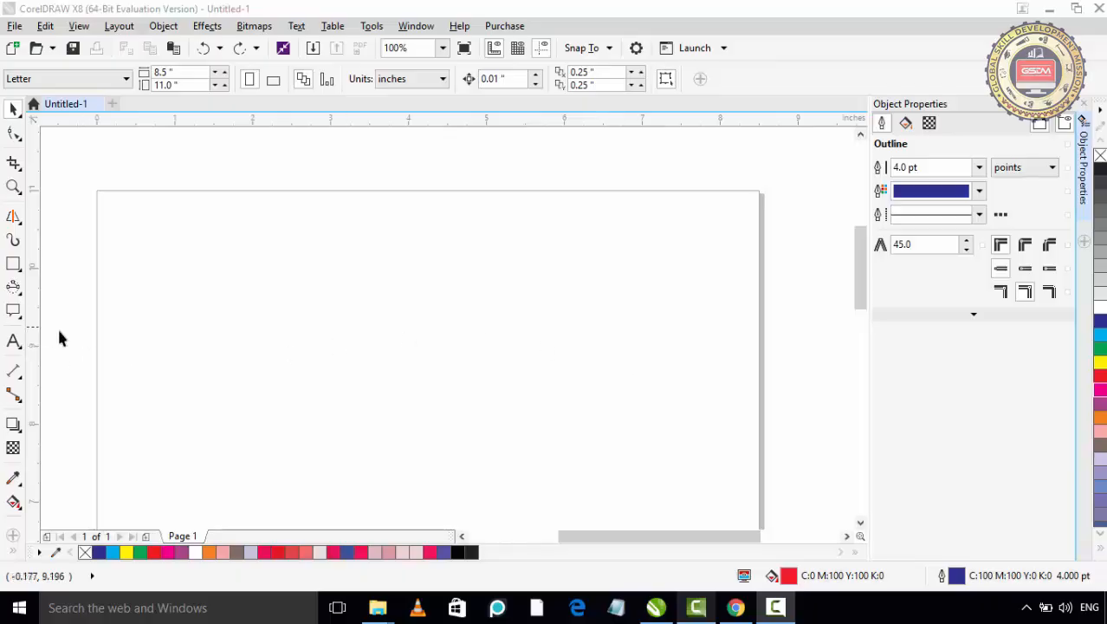
# Draw a rectangle about 3.45 by 1.39 inches in the upper part of the page
pyautogui.click(21, 346)
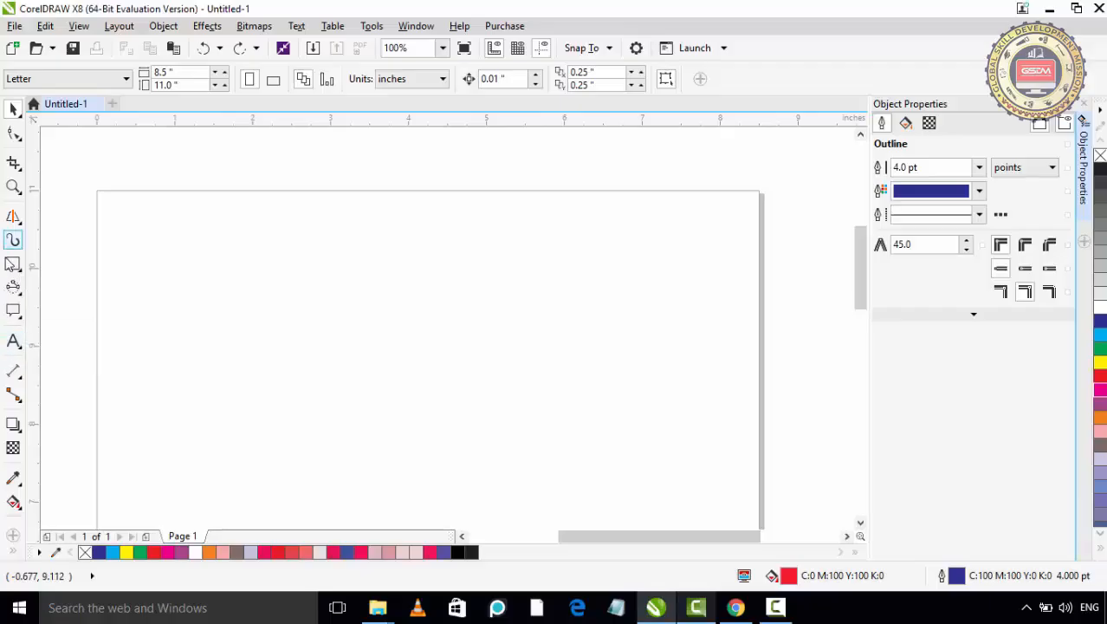
pyautogui.click(10, 266)
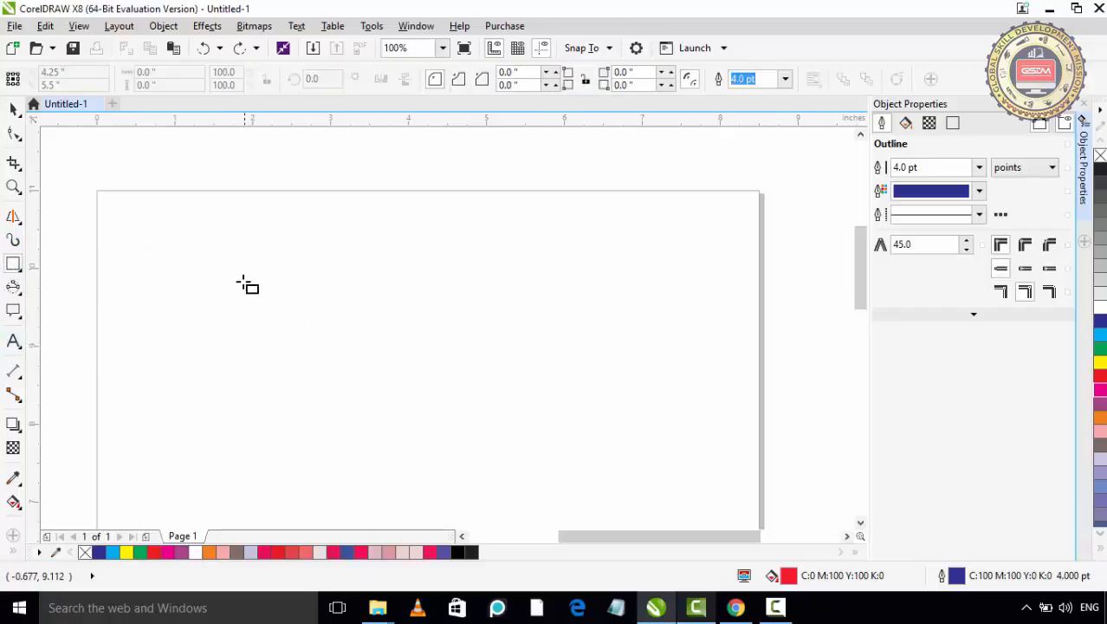
pyautogui.moveTo(243, 280); pyautogui.dragTo(513, 391)
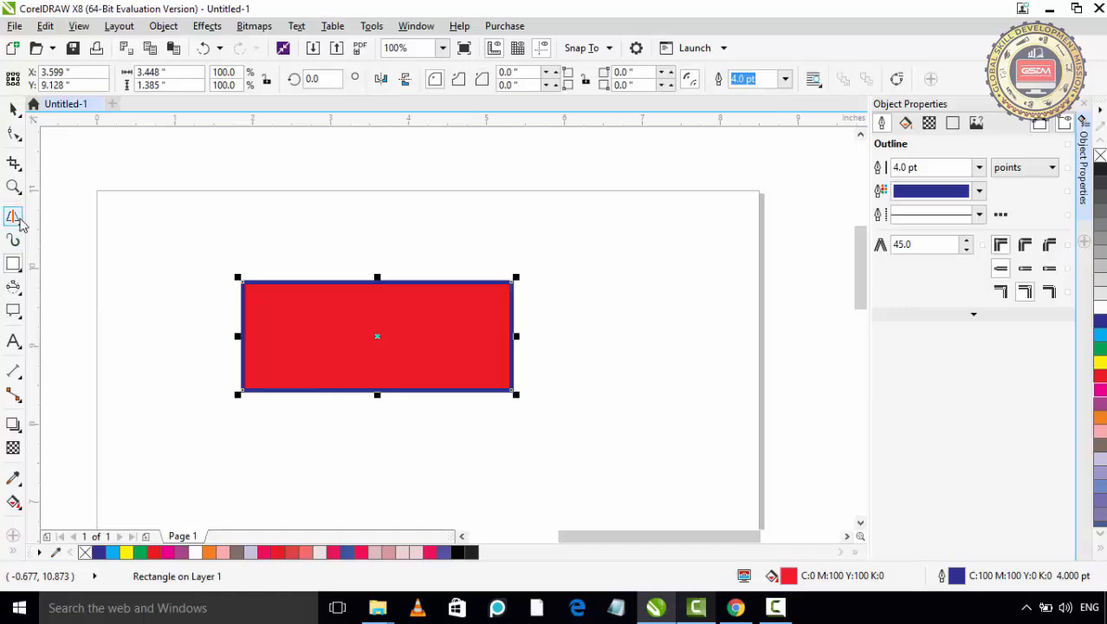
# Draw a freehand wave-shaped curve about 7.16 inches wide and 2.1 inches high below the rectangle
pyautogui.moveTo(16, 217)
pyautogui.click(70, 217)
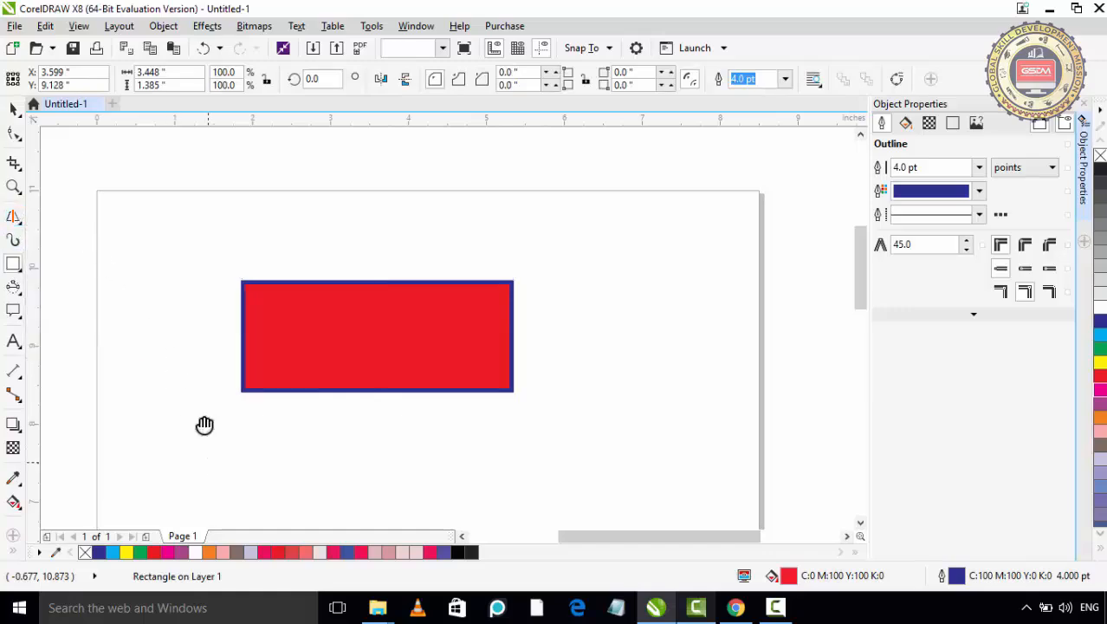
pyautogui.scroll(-5, 206, 426)
pyautogui.moveTo(149, 243)
pyautogui.mouseDown()
pyautogui.moveTo(319, 189)
pyautogui.moveTo(503, 336)
pyautogui.moveTo(707, 276)
pyautogui.mouseUp()
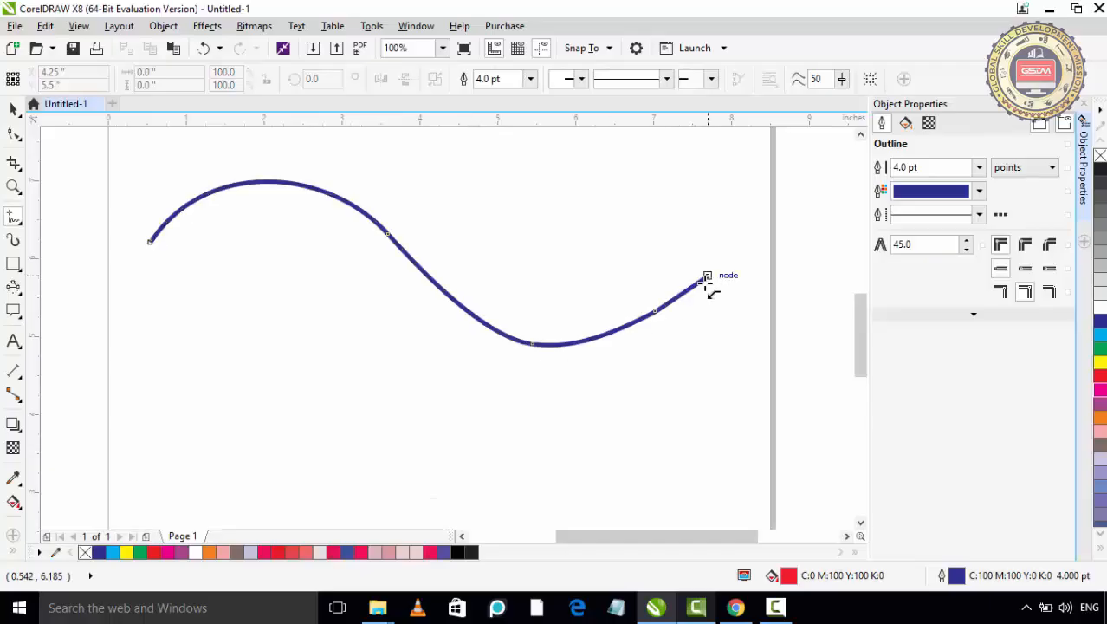
# Draw a circle about 2.52 inches in diameter below the wave curve, near the bottom of the page
pyautogui.moveTo(583, 277); pyautogui.dragTo(593, 402)
pyautogui.scroll(-2, 571, 378)
pyautogui.scroll(1, 571, 378)
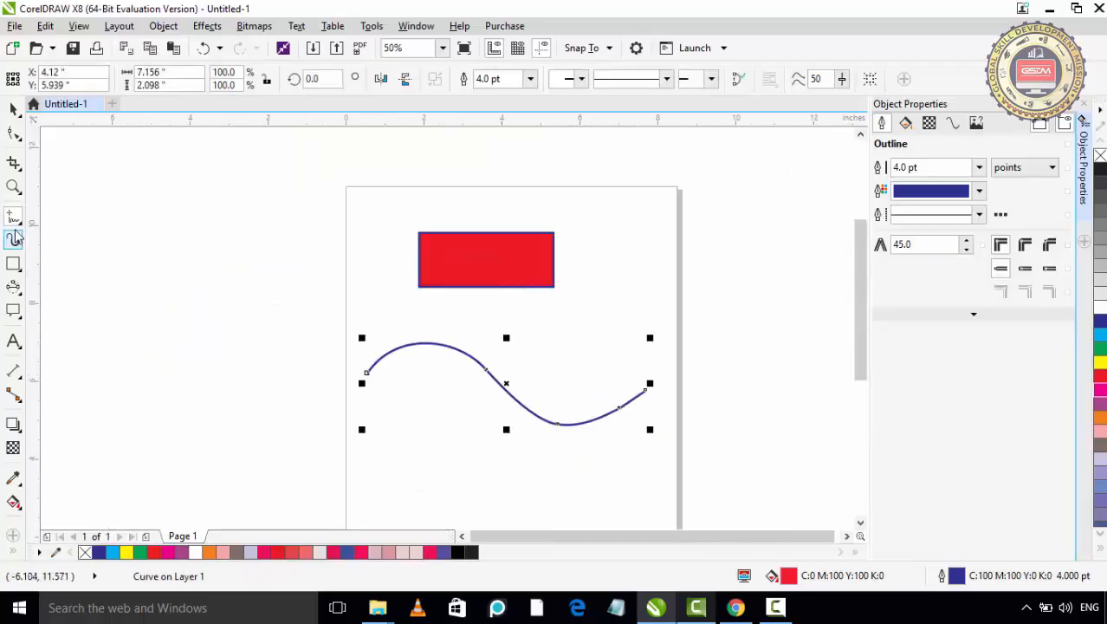
pyautogui.click(21, 271)
pyautogui.click(19, 265)
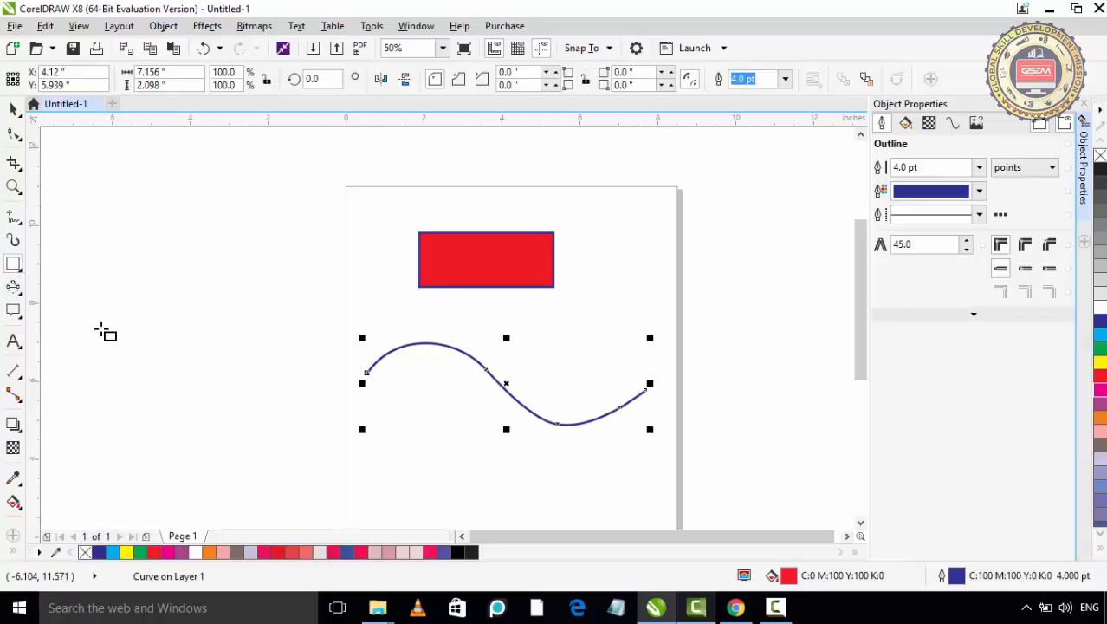
pyautogui.click(19, 290)
pyautogui.click(50, 290)
pyautogui.moveTo(478, 426); pyautogui.dragTo(388, 283)
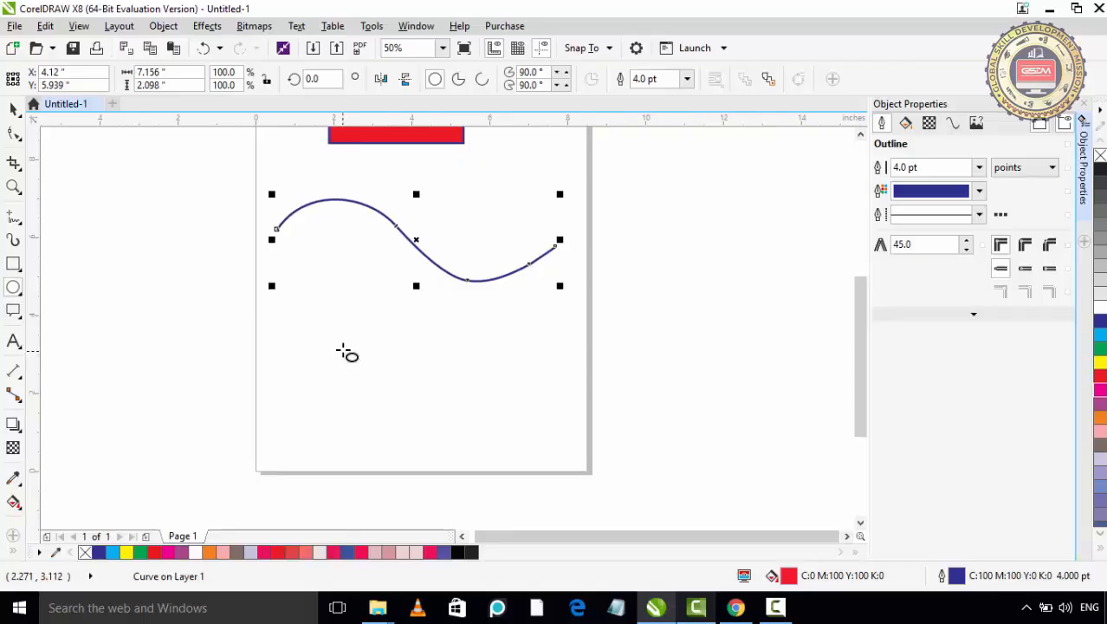
pyautogui.moveTo(339, 346); pyautogui.dragTo(445, 451)
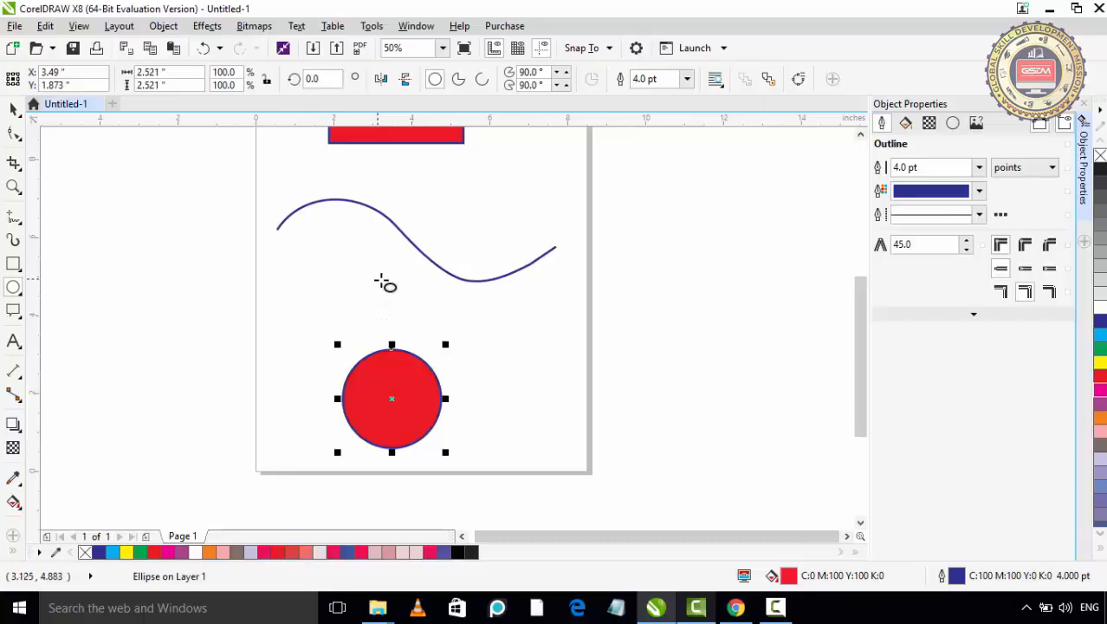
# Remove the red fill from both the rectangle and the circle
pyautogui.scroll(-2, 411, 212)
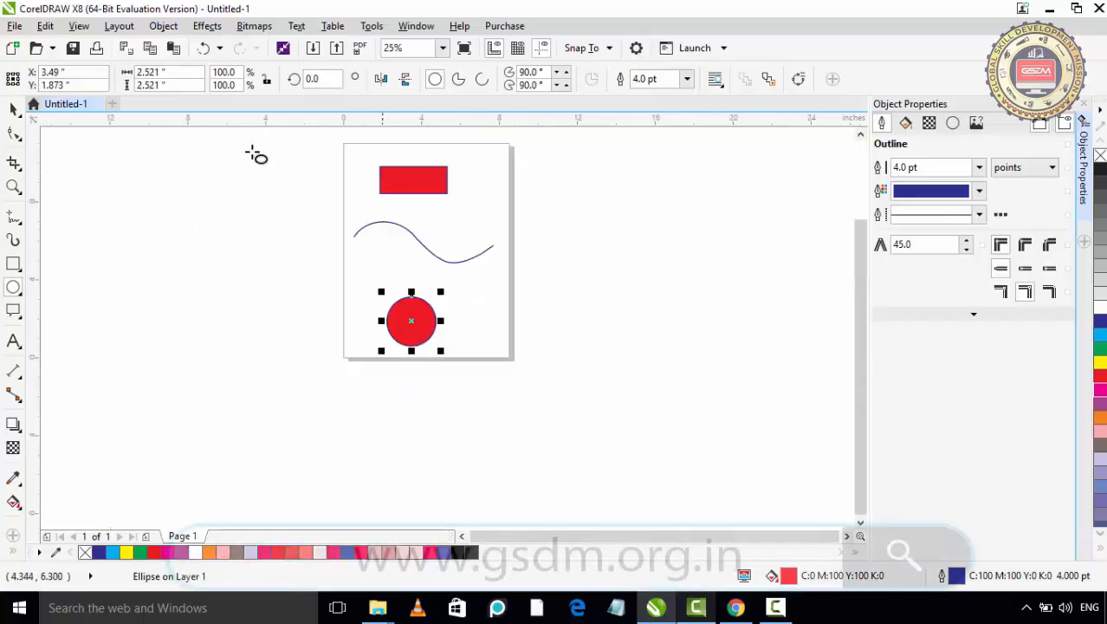
pyautogui.click(13, 109)
pyautogui.click(411, 180)
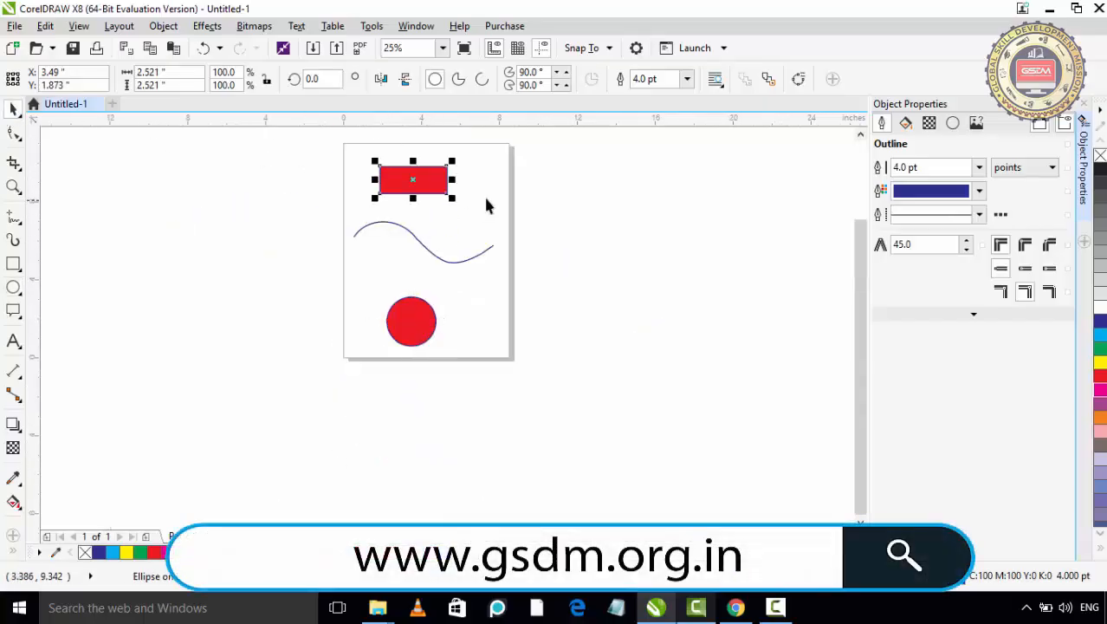
pyautogui.scroll(2, 481, 206)
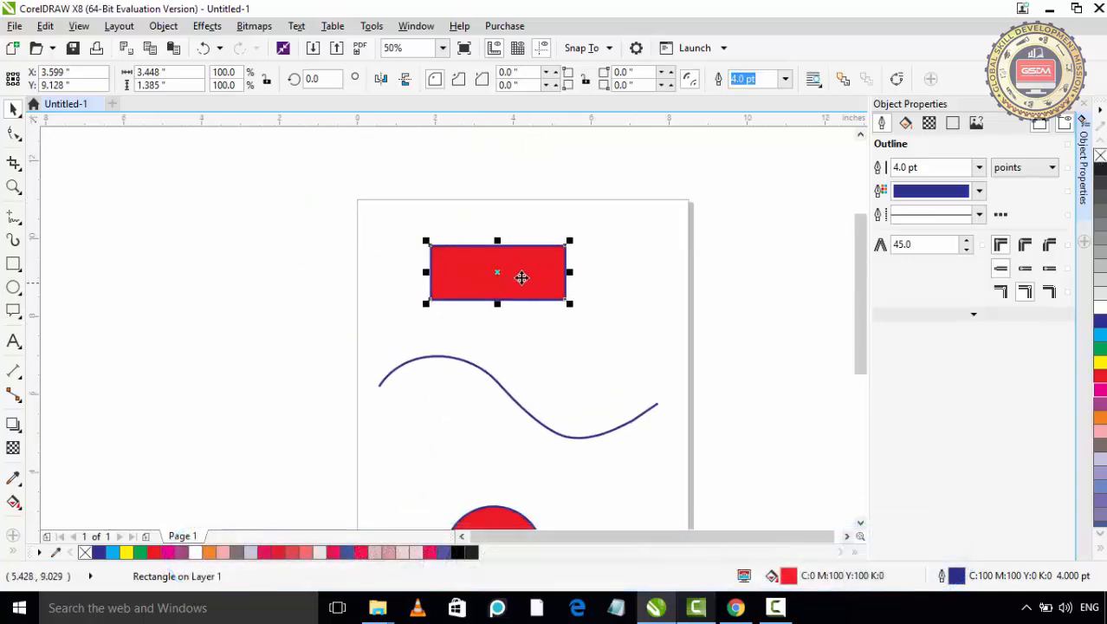
pyautogui.click(1100, 155)
pyautogui.scroll(-2, 537, 397)
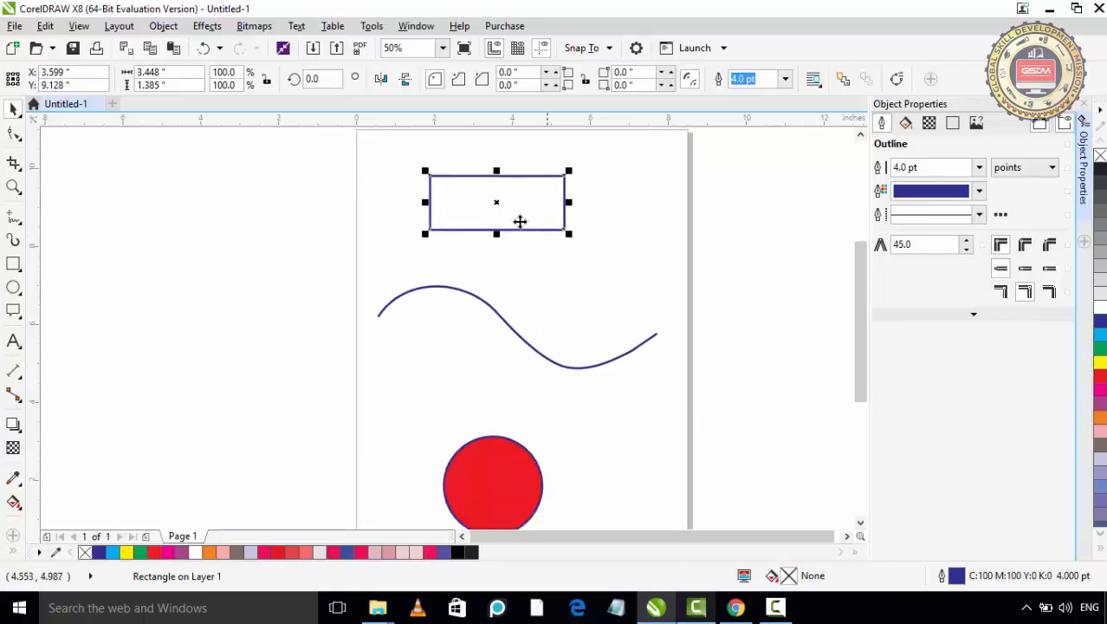
pyautogui.click(510, 487)
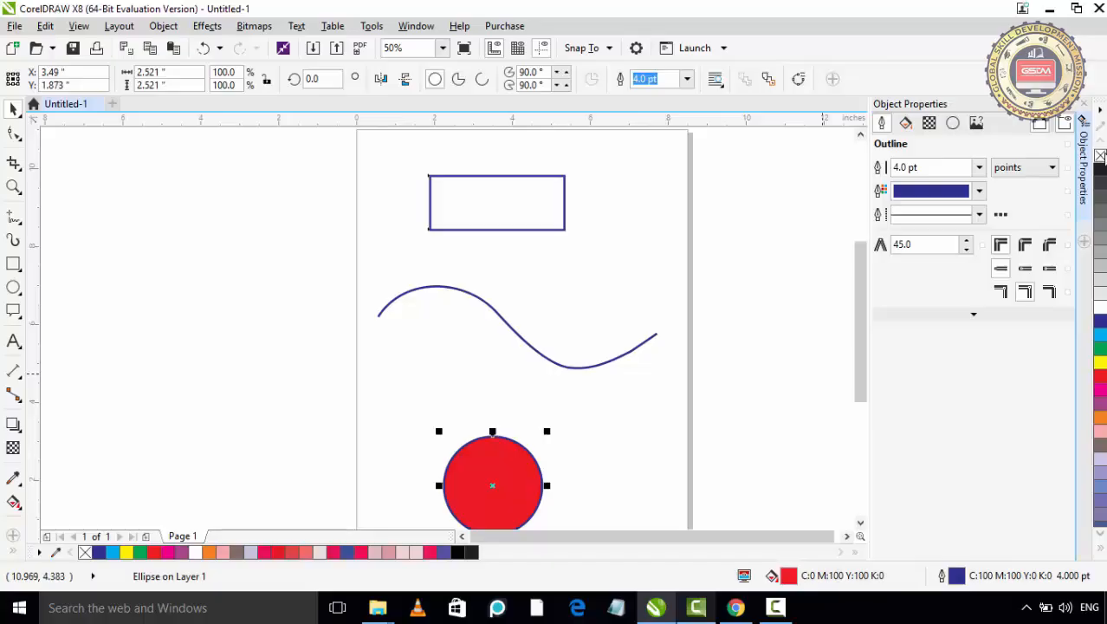
pyautogui.click(1100, 156)
# Add the text "ISHTWORLD.COM SMARTO SYSTEMS" along the wave curve, starting near its left end
pyautogui.moveTo(496, 484); pyautogui.dragTo(511, 433)
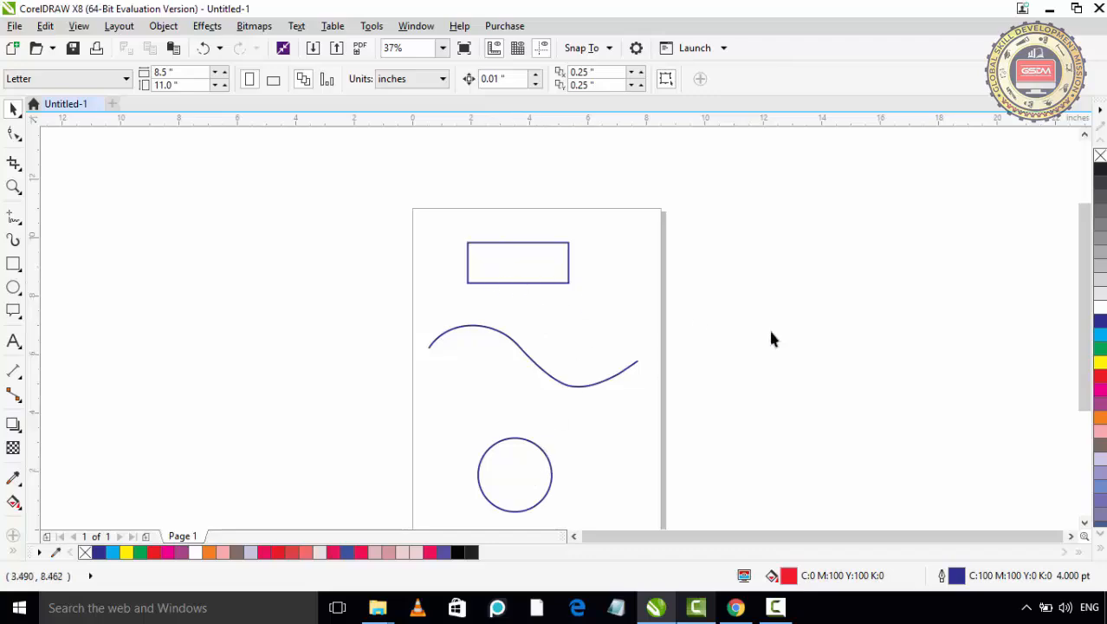
pyautogui.click(14, 342)
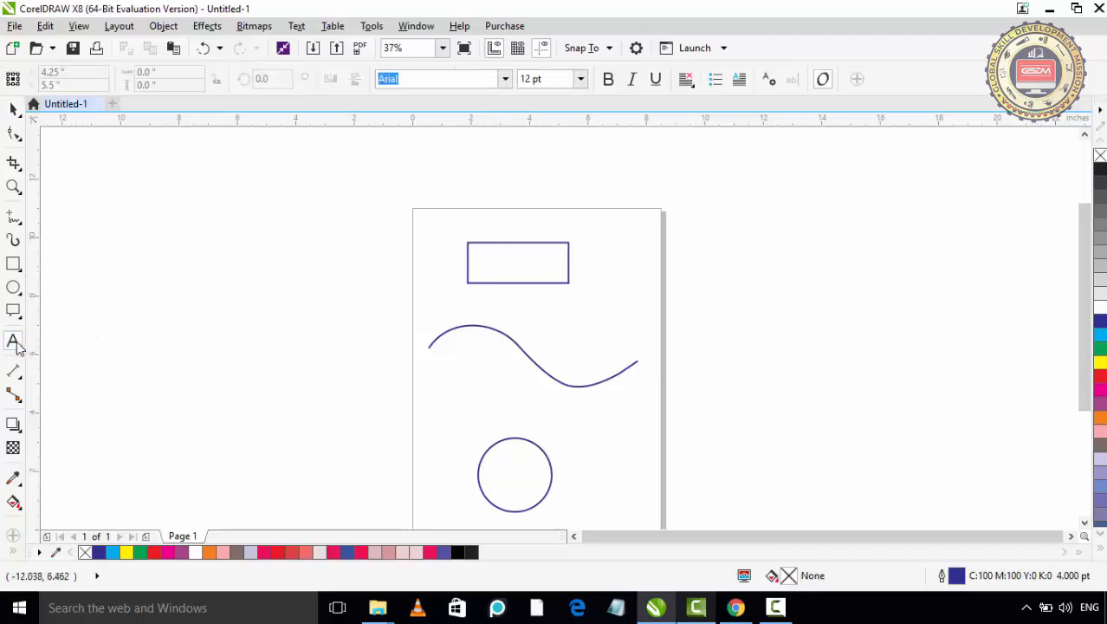
pyautogui.click(436, 341)
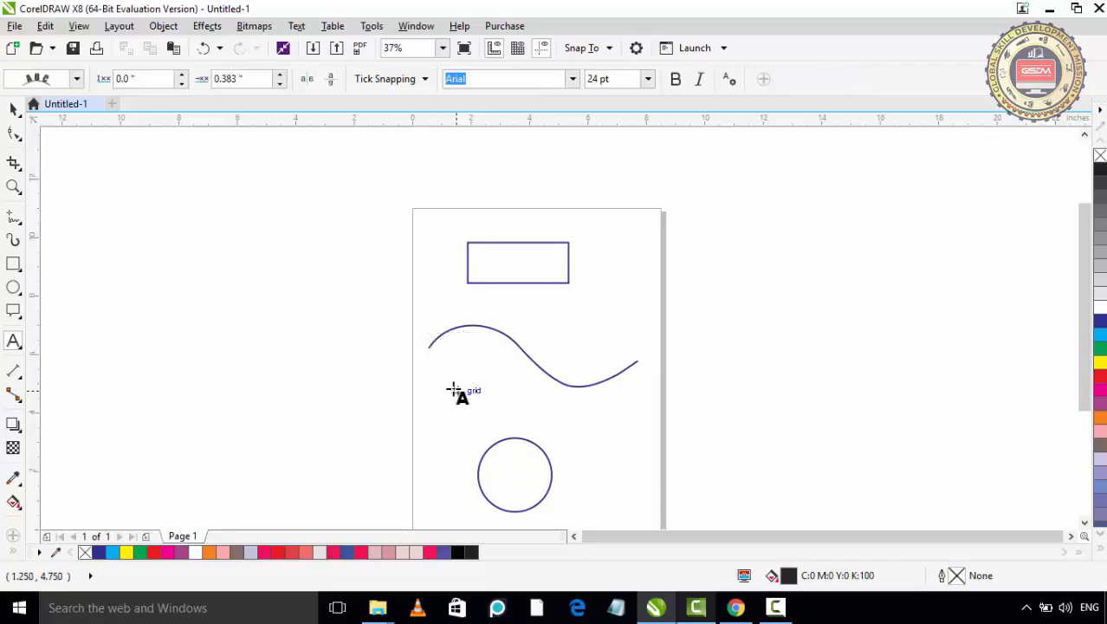
pyautogui.scroll(6, 439, 339)
pyautogui.moveTo(527, 353); pyautogui.dragTo(339, 371)
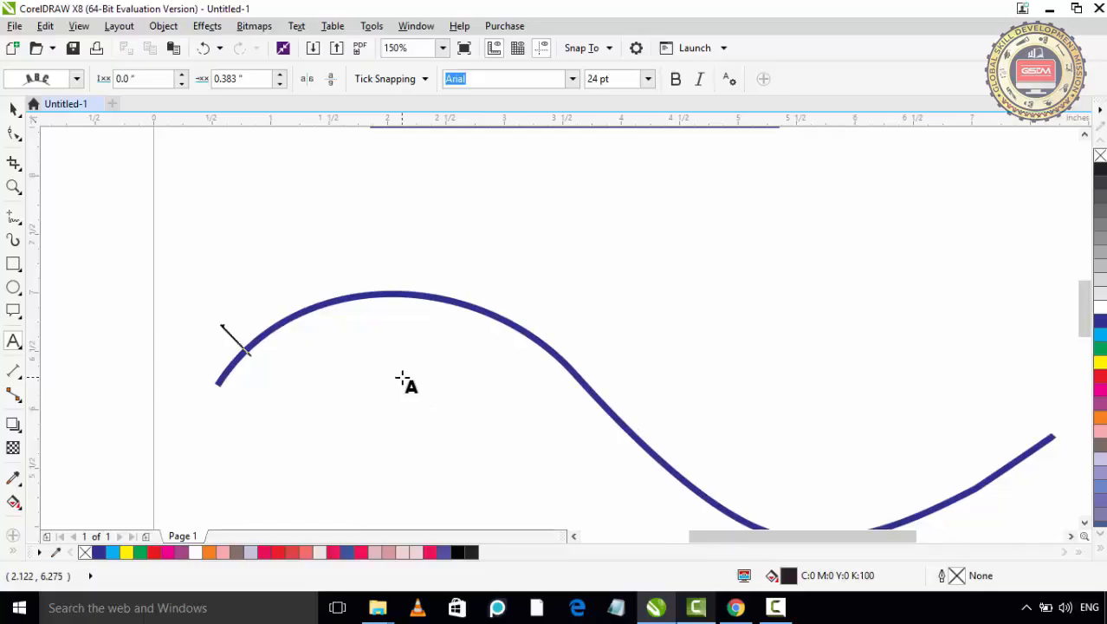
pyautogui.write('ISH')
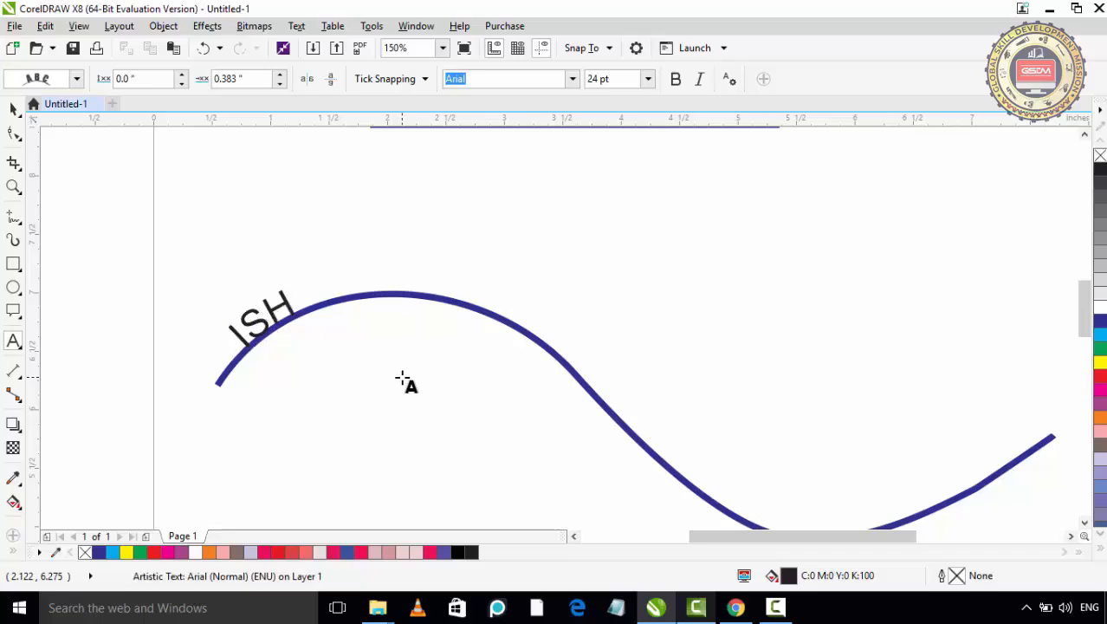
pyautogui.write('TWORL')
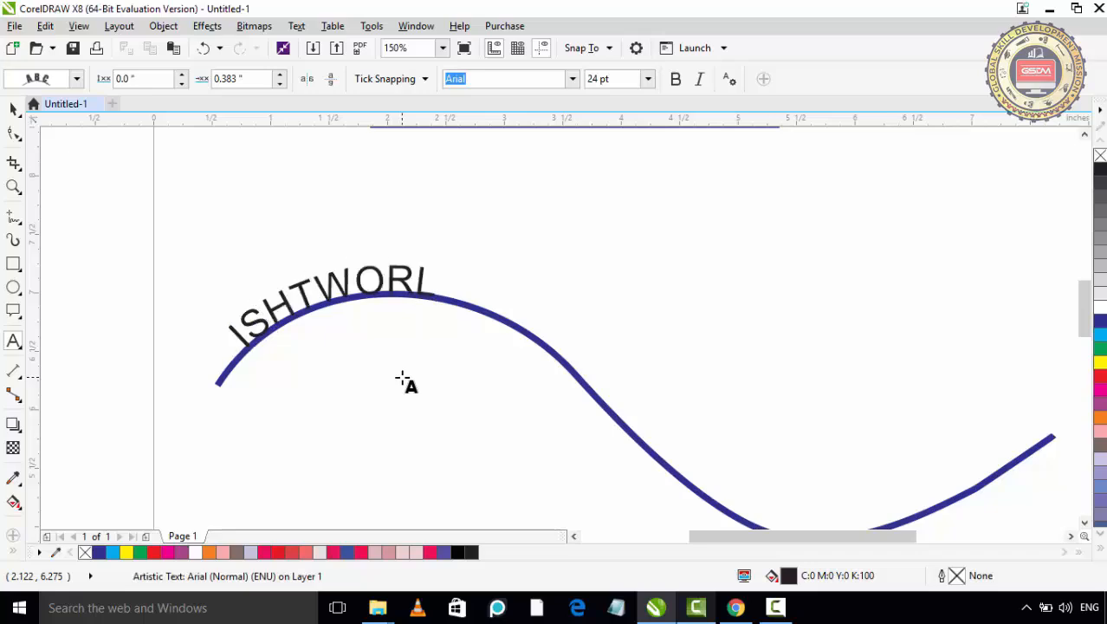
pyautogui.write('D.COM')
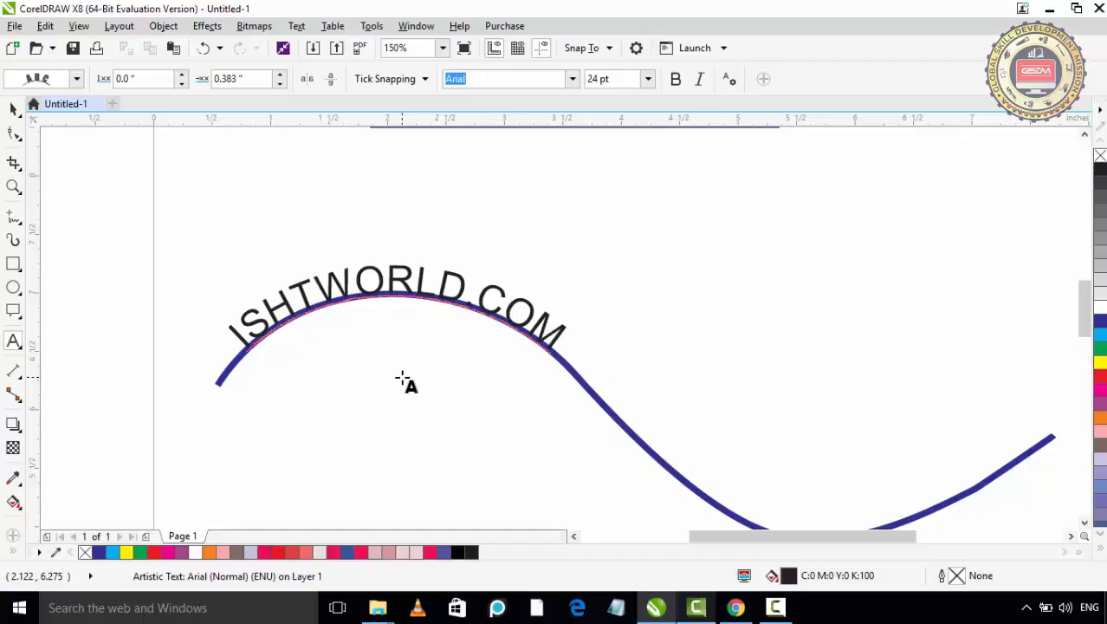
pyautogui.write('SMART')
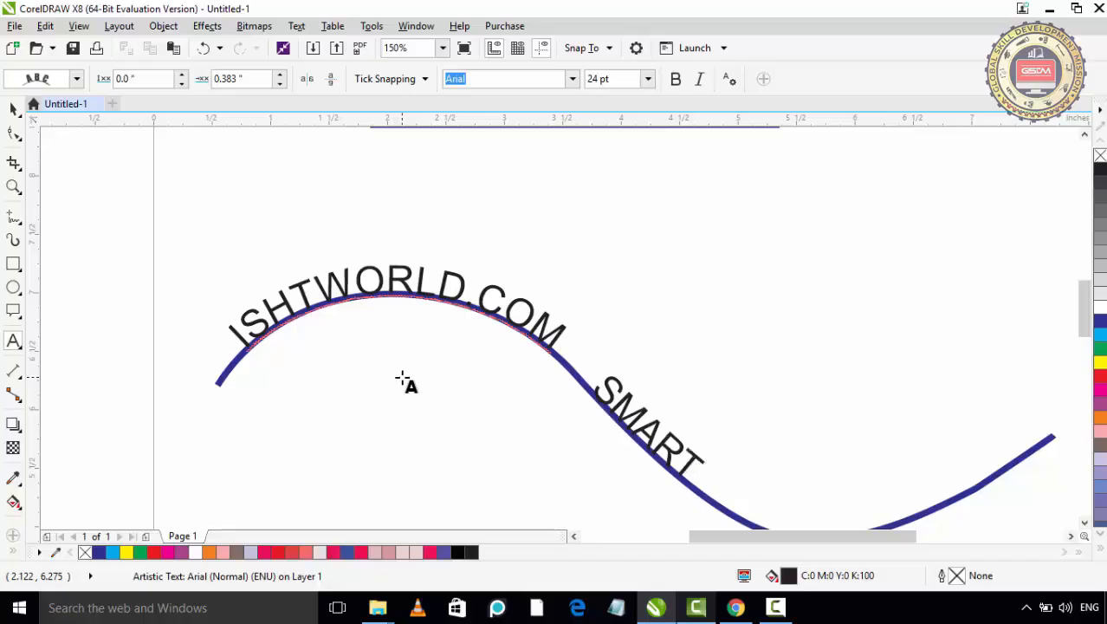
pyautogui.write('O')
pyautogui.write(' S')
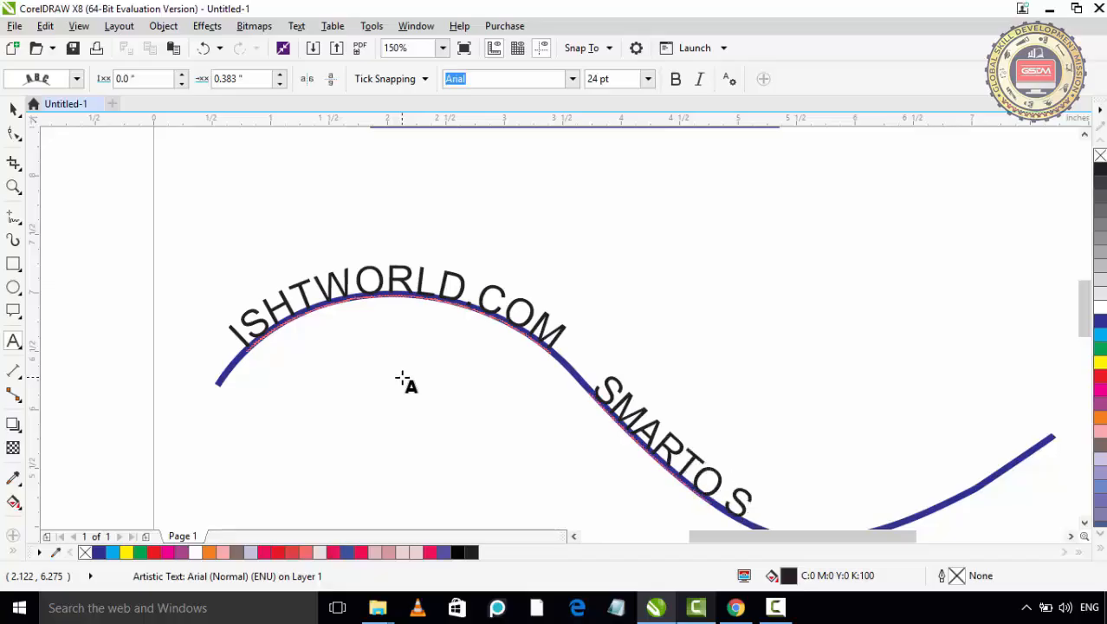
pyautogui.write('YSTE')
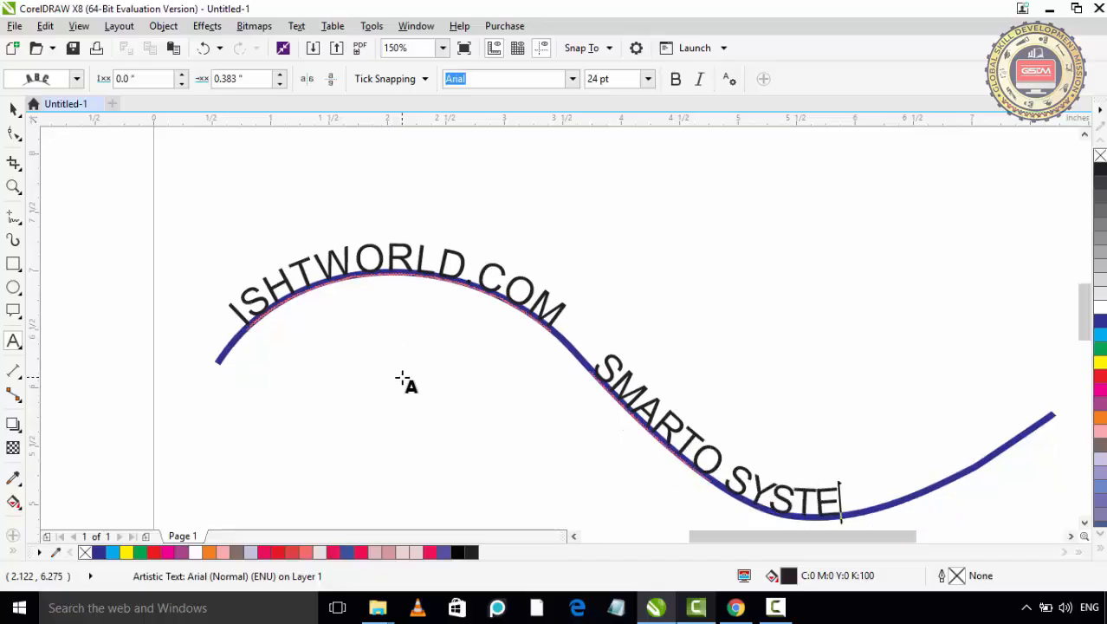
pyautogui.write('MS')
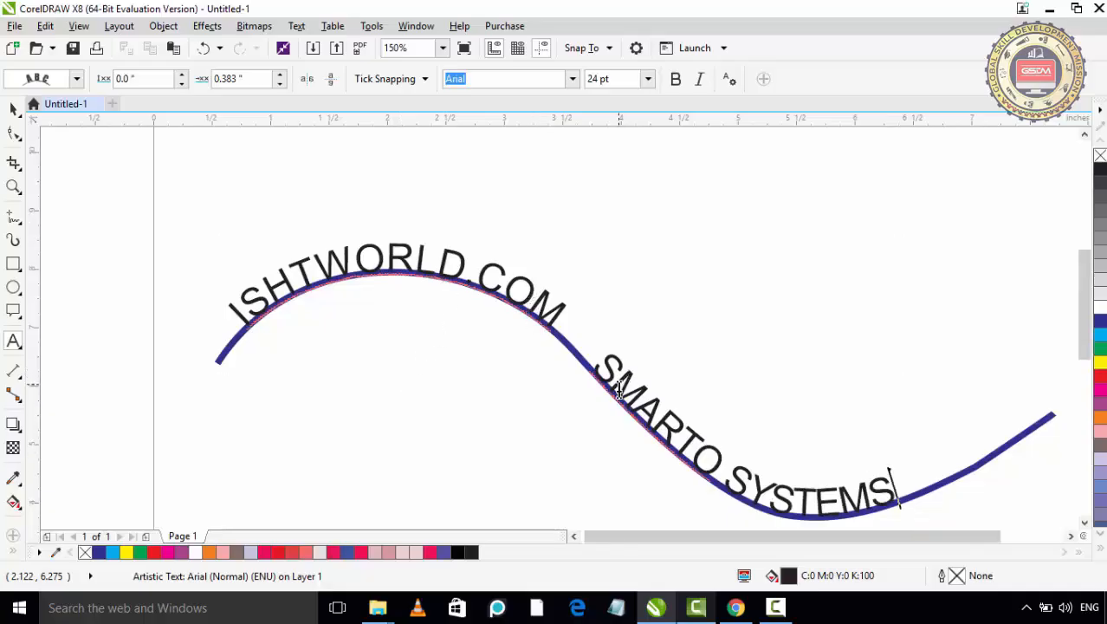
# Add the text "ISHTWORLD.COM AND SMARTO SYSTEMS IN BEST WEBSITE" along the outside of the rectangle's outline
pyautogui.scroll(-2, 619, 390)
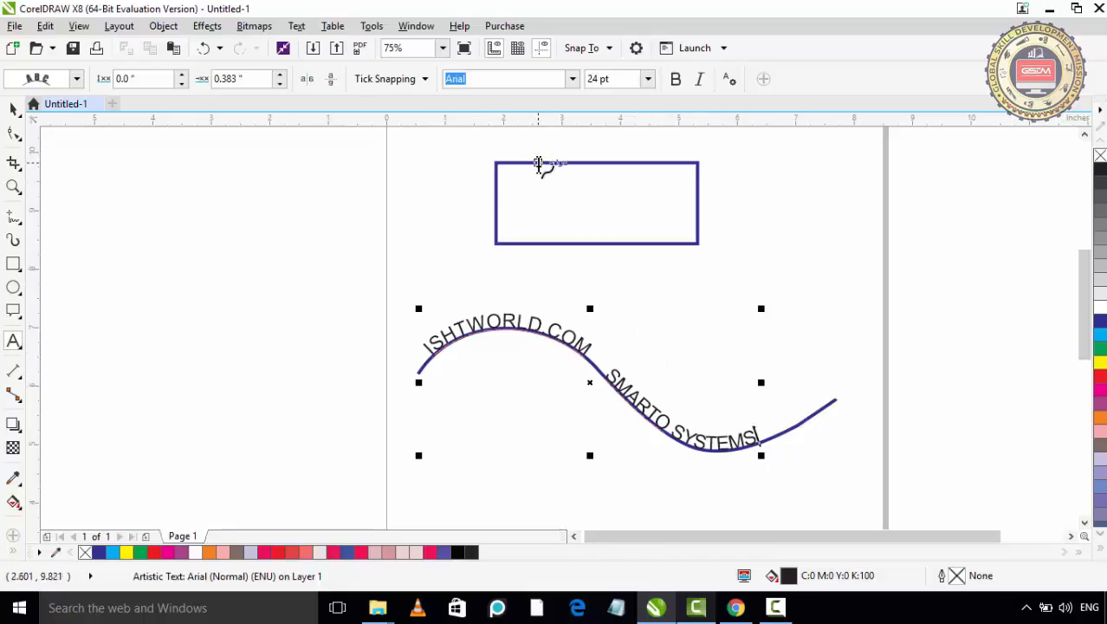
pyautogui.moveTo(722, 283); pyautogui.dragTo(668, 414)
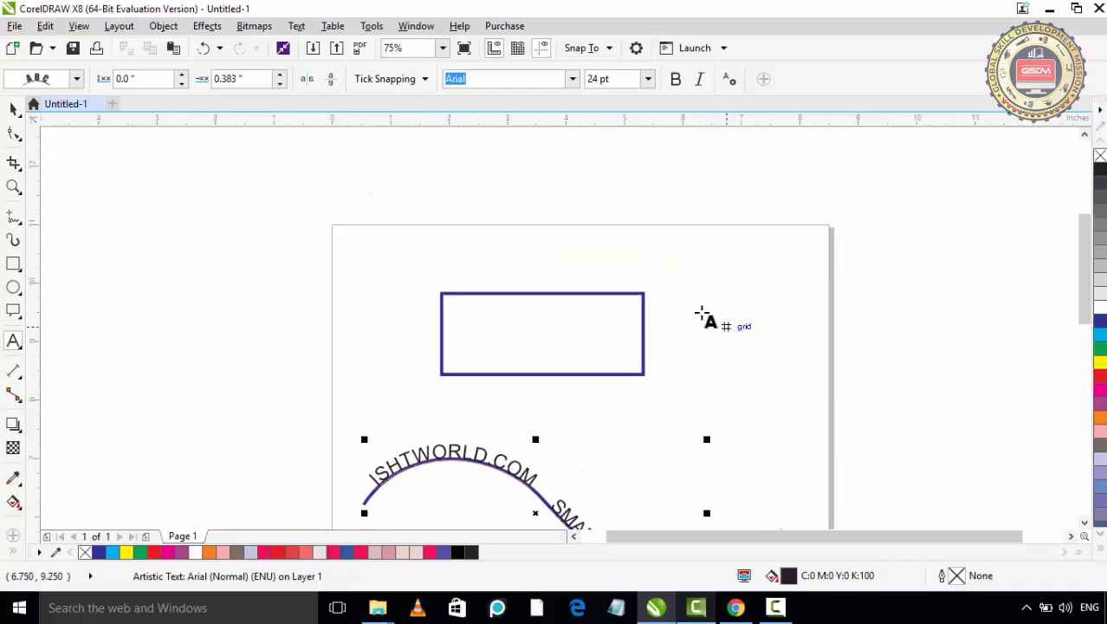
pyautogui.click(454, 293)
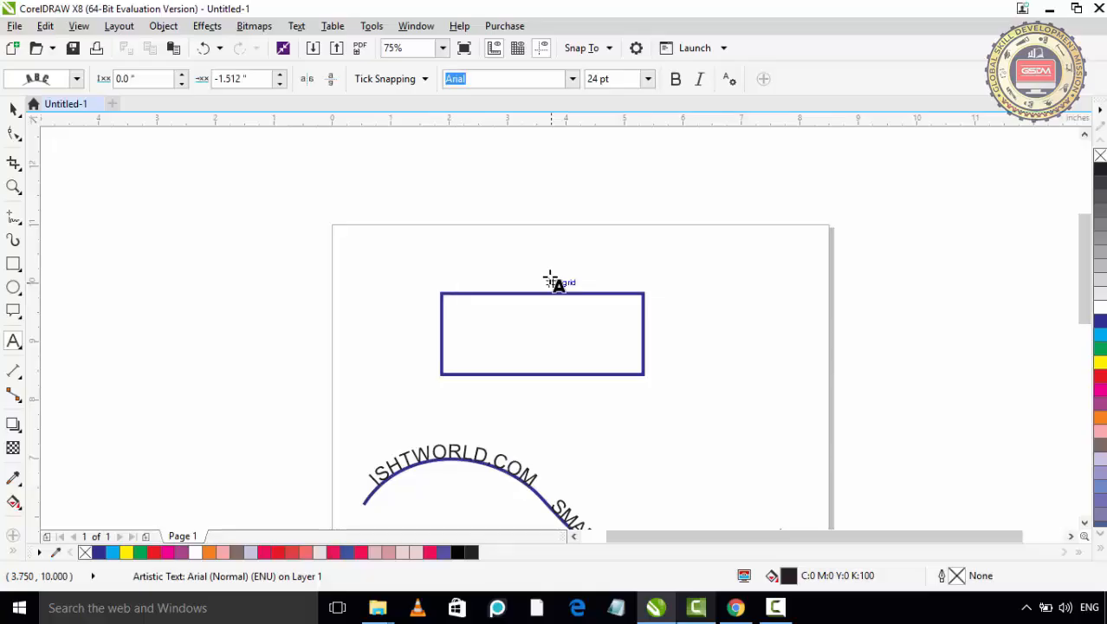
pyautogui.press('BackSpace')
pyautogui.write('ISHTWO')
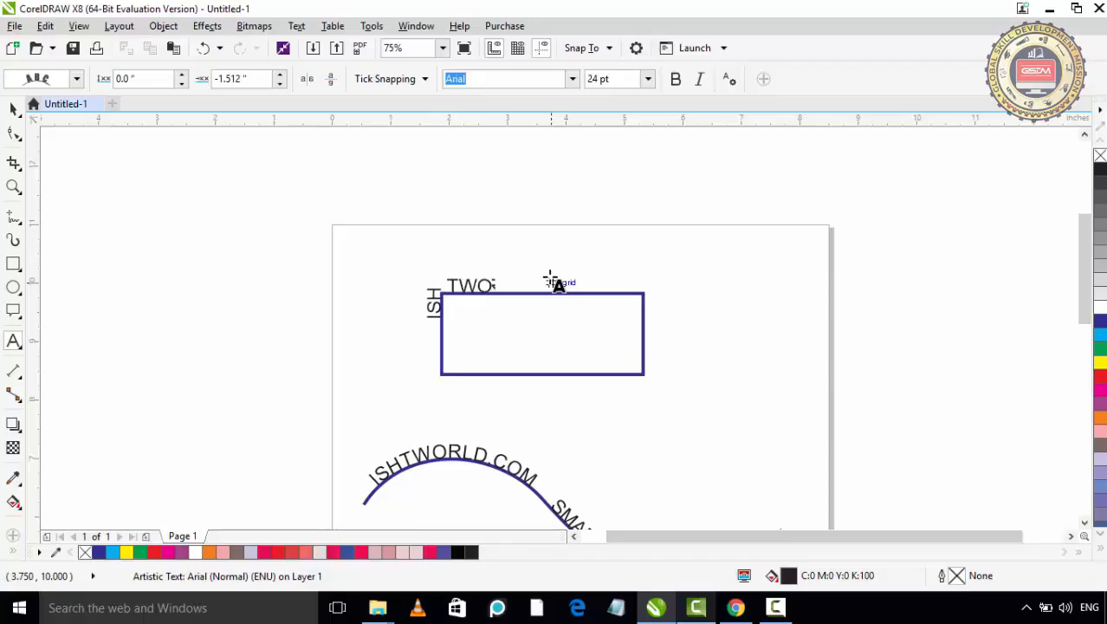
pyautogui.write('RLD.COM AND SM')
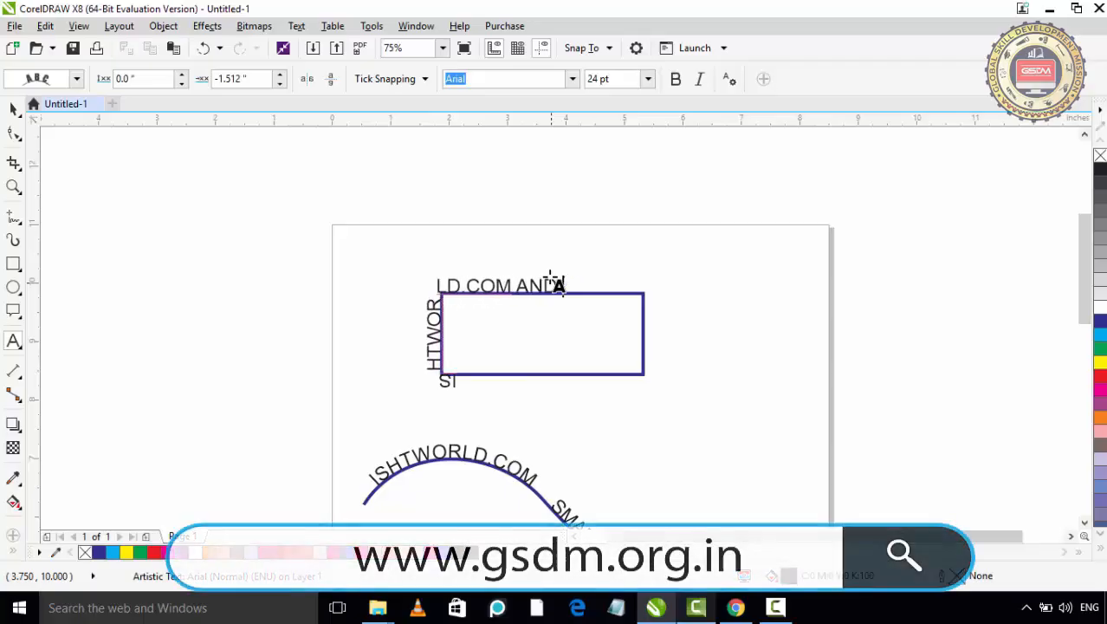
pyautogui.write('ART SYSTEM')
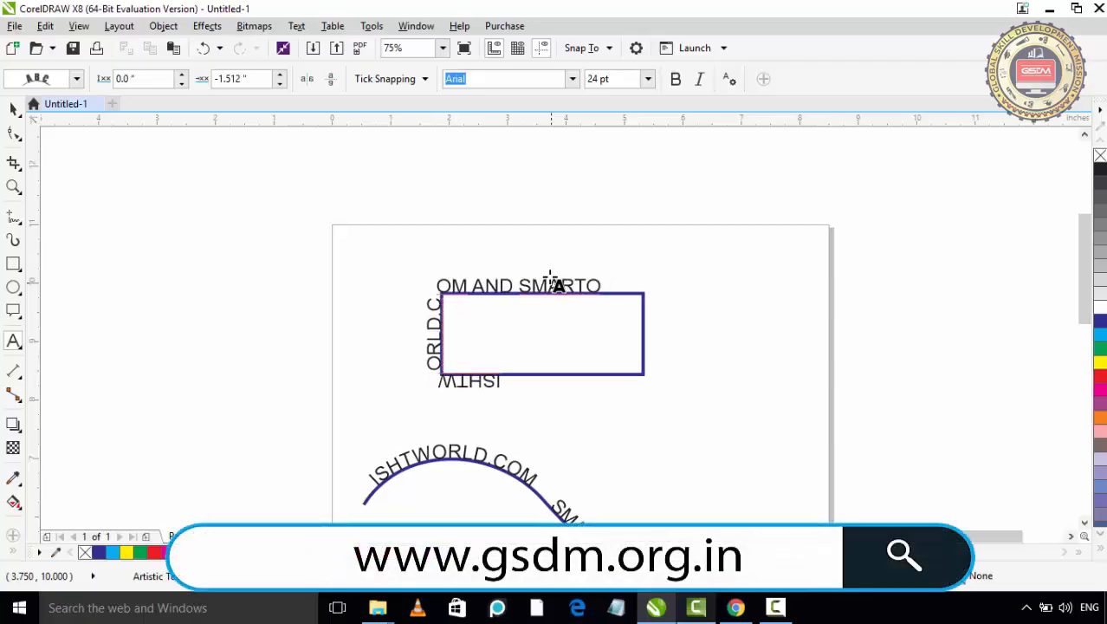
pyautogui.write('S')
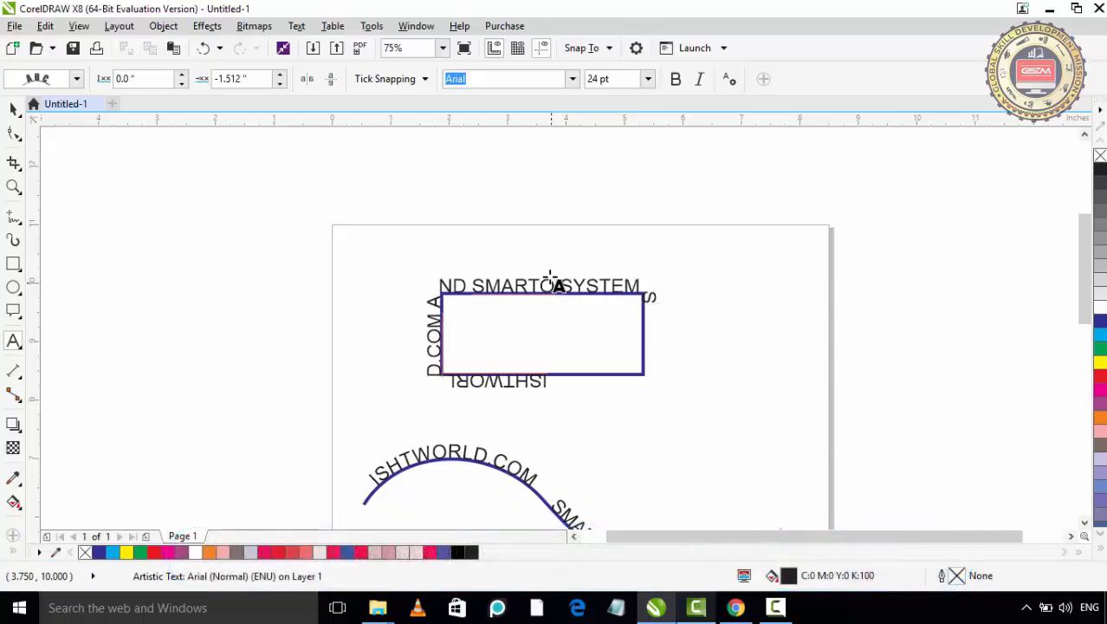
pyautogui.write(' IN')
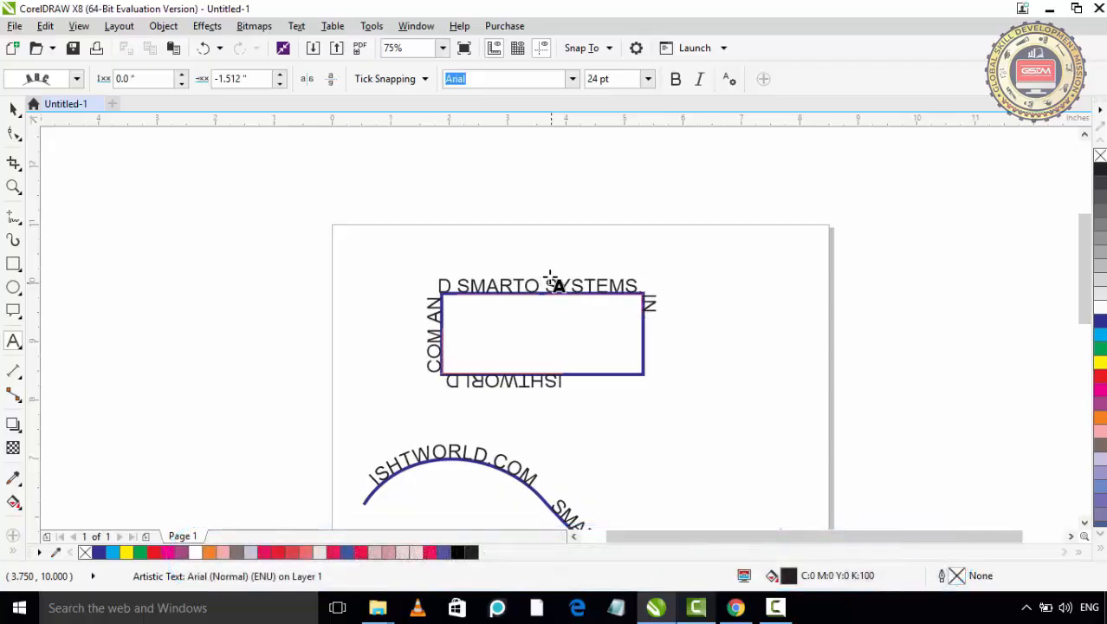
pyautogui.write(' BEST')
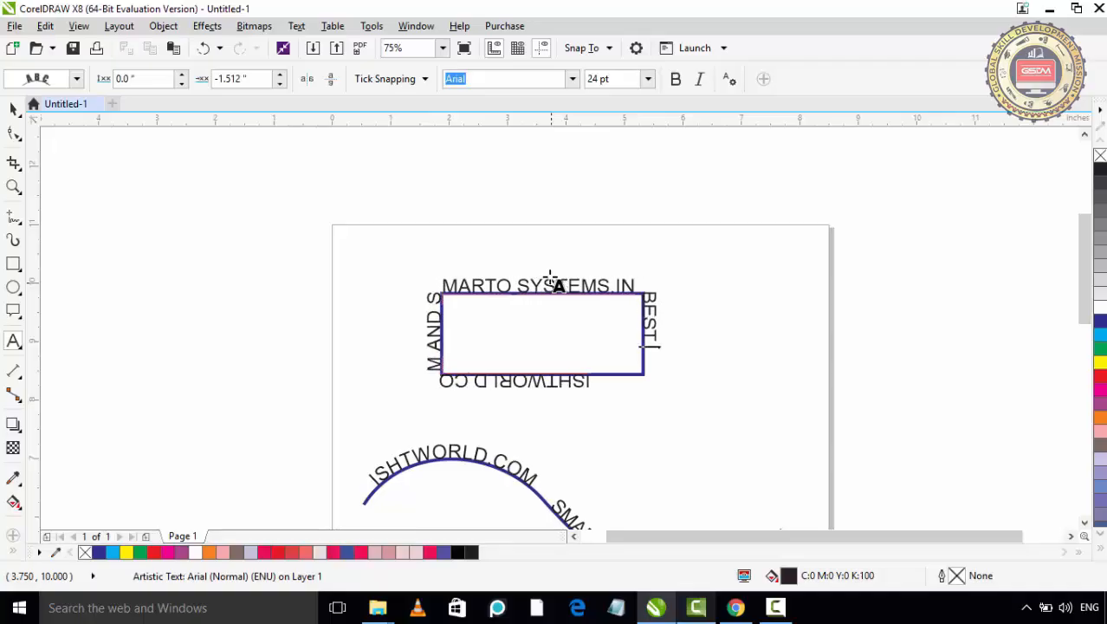
pyautogui.write(' WEBSIT')
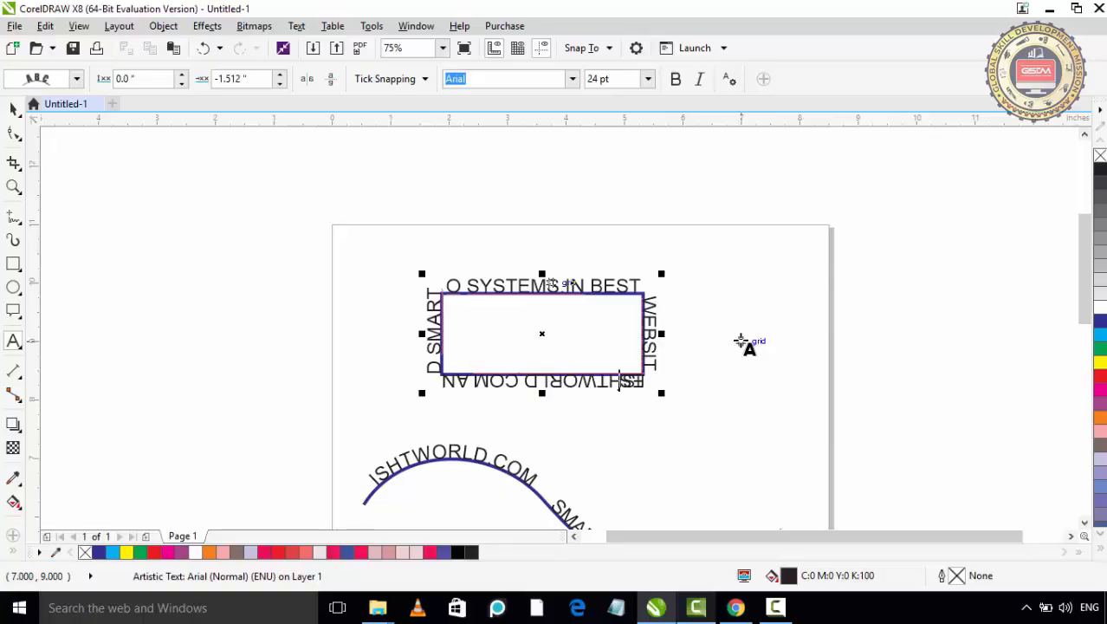
# Delete the text that runs along the rectangle's outline, keeping the rectangle itself
pyautogui.click(13, 111)
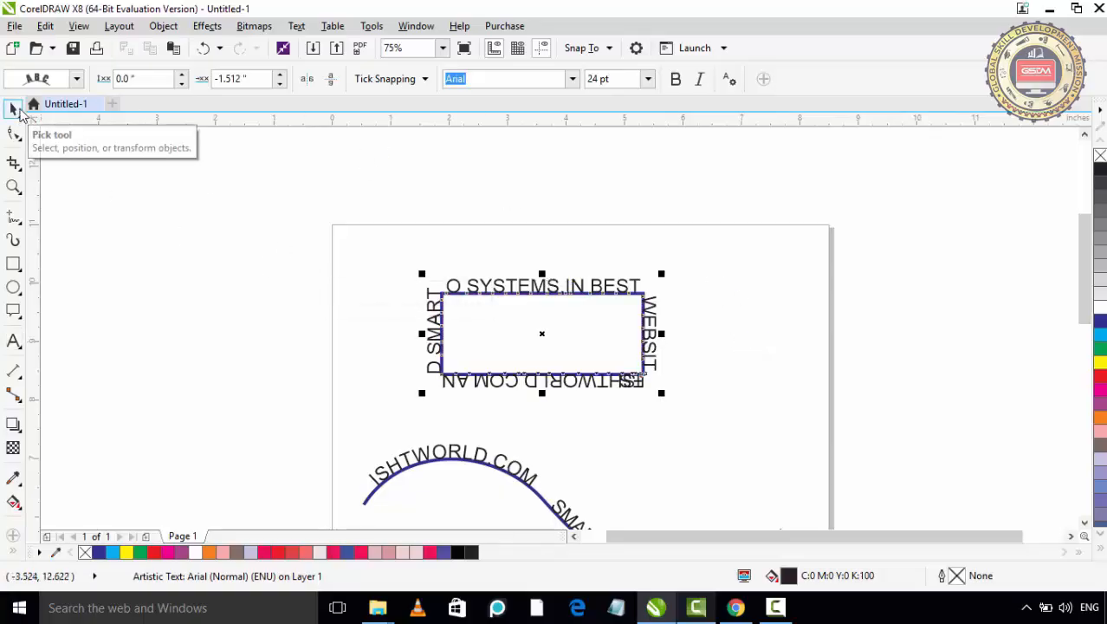
pyautogui.press('Delete')
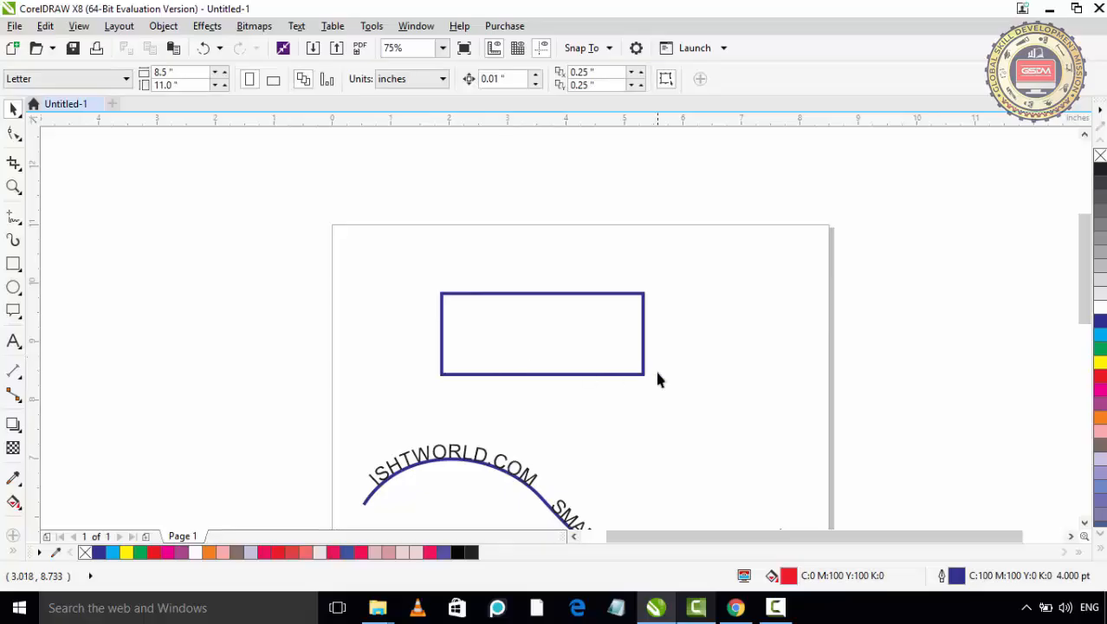
pyautogui.click(13, 340)
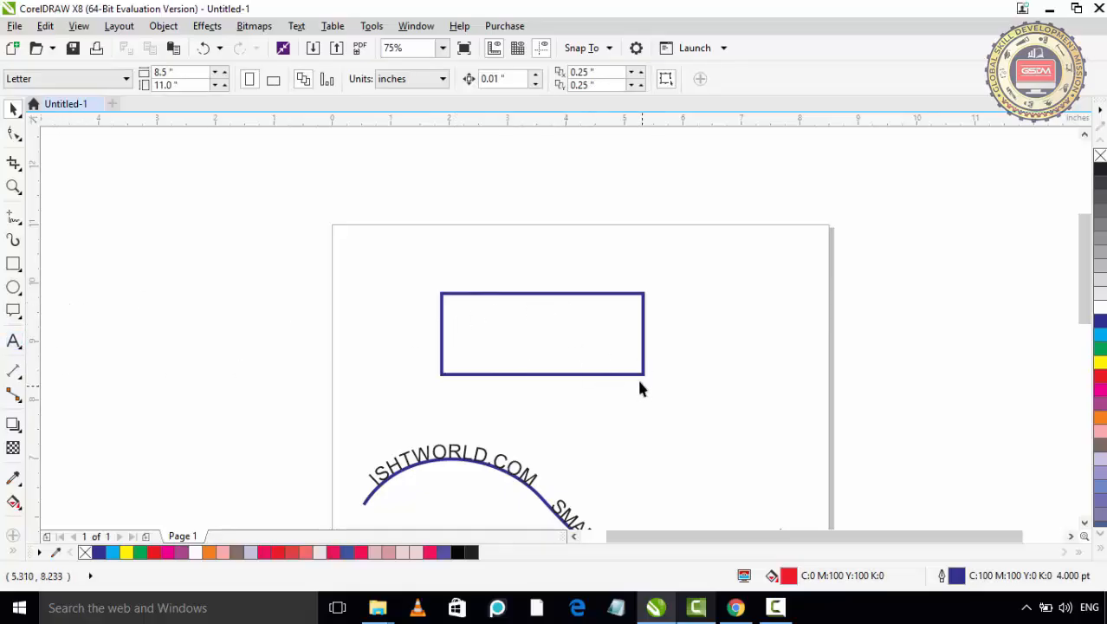
# Draw a teardrop basic shape about 2.5 by 2.75 inches beside the rectangle, at the page's right edge, and remove its fill
pyautogui.click(19, 315)
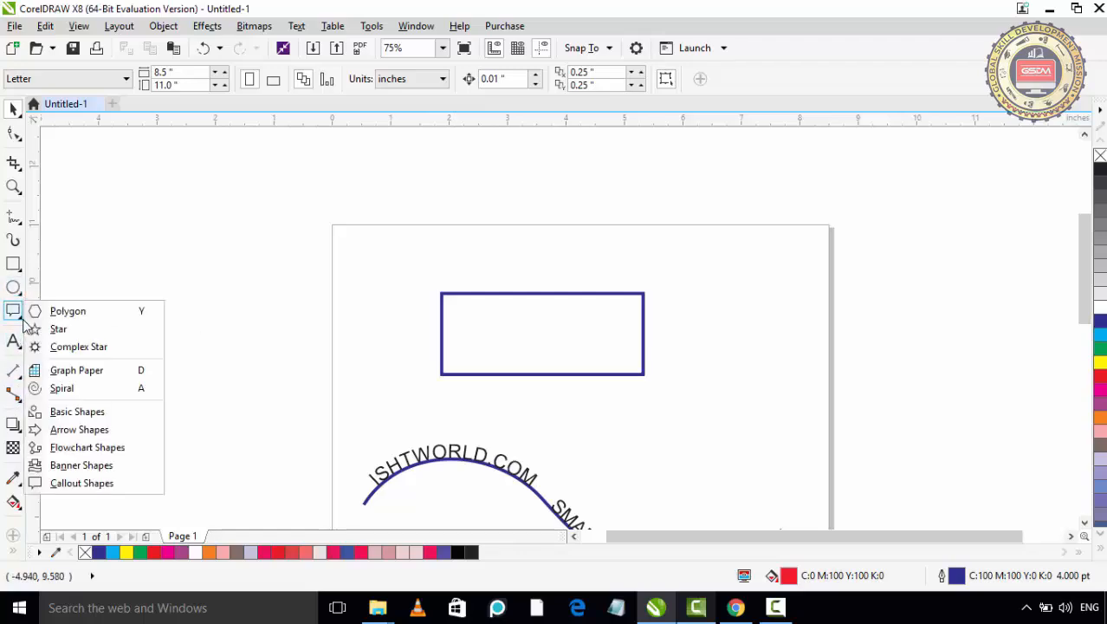
pyautogui.click(84, 415)
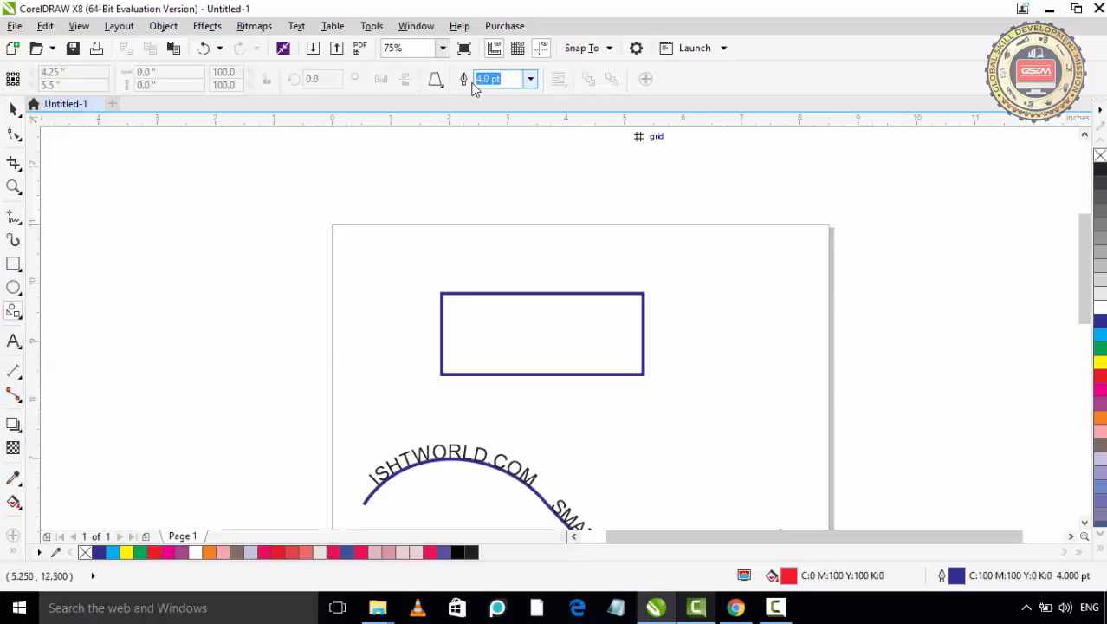
pyautogui.click(438, 83)
pyautogui.click(511, 153)
pyautogui.moveTo(712, 269); pyautogui.dragTo(859, 430)
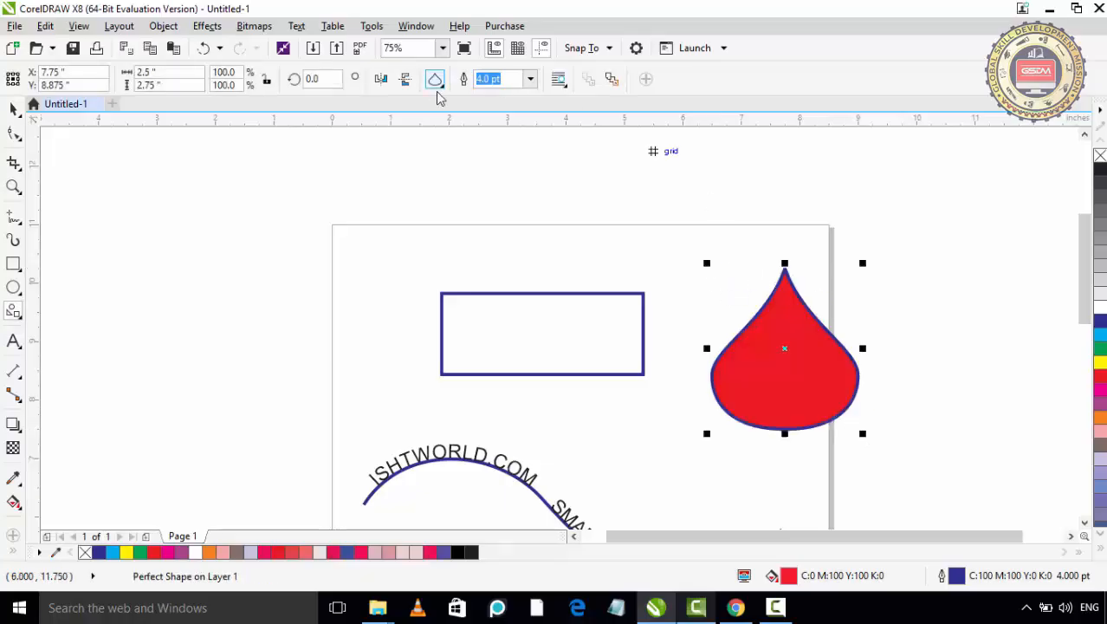
pyautogui.click(1100, 156)
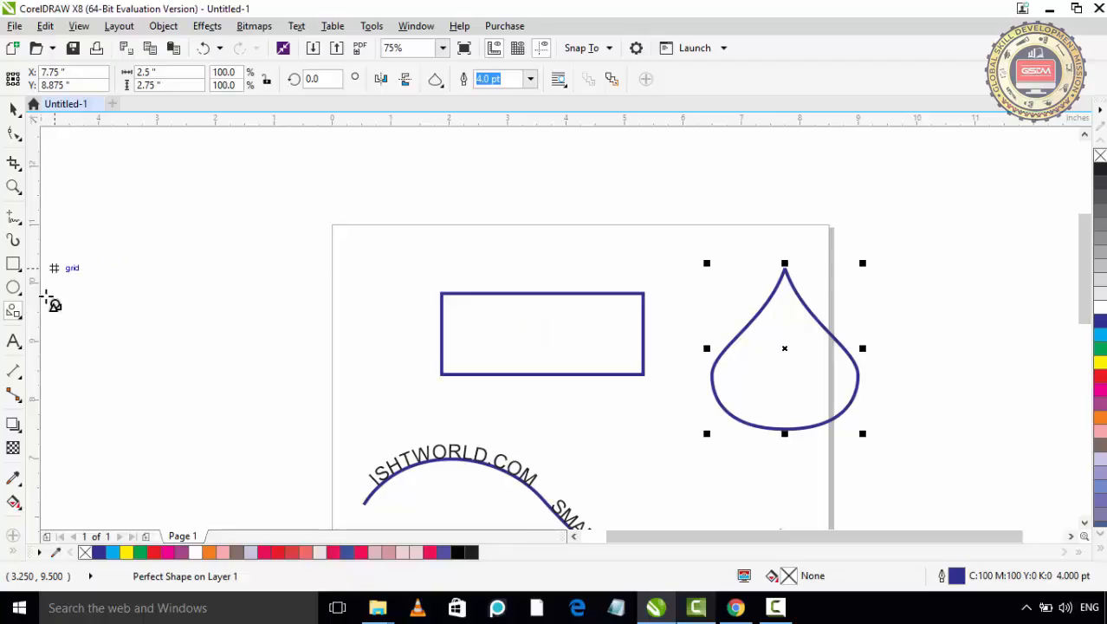
# Create a paragraph text frame inside the rectangle using the Text tool
pyautogui.click(13, 341)
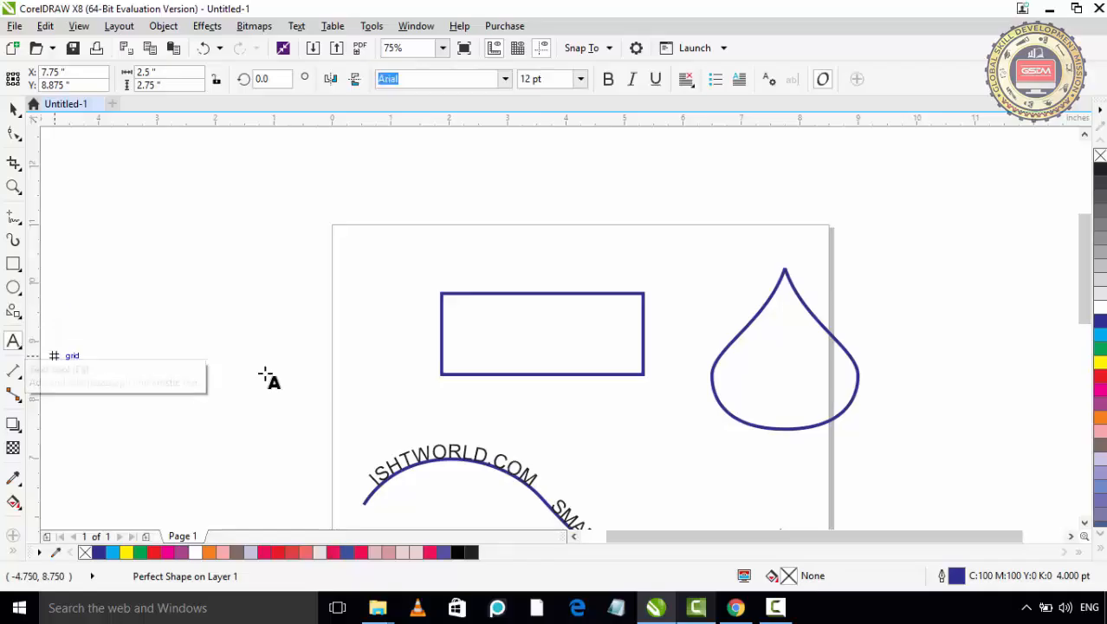
pyautogui.click(448, 299)
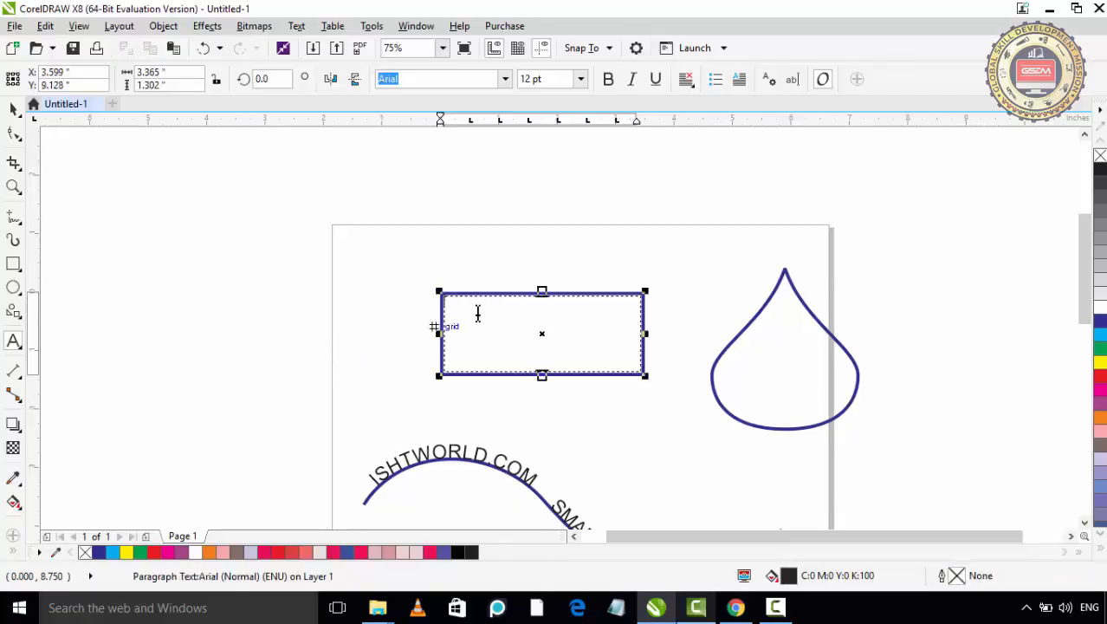
pyautogui.scroll(2, 583, 311)
pyautogui.scroll(-1, 519, 230)
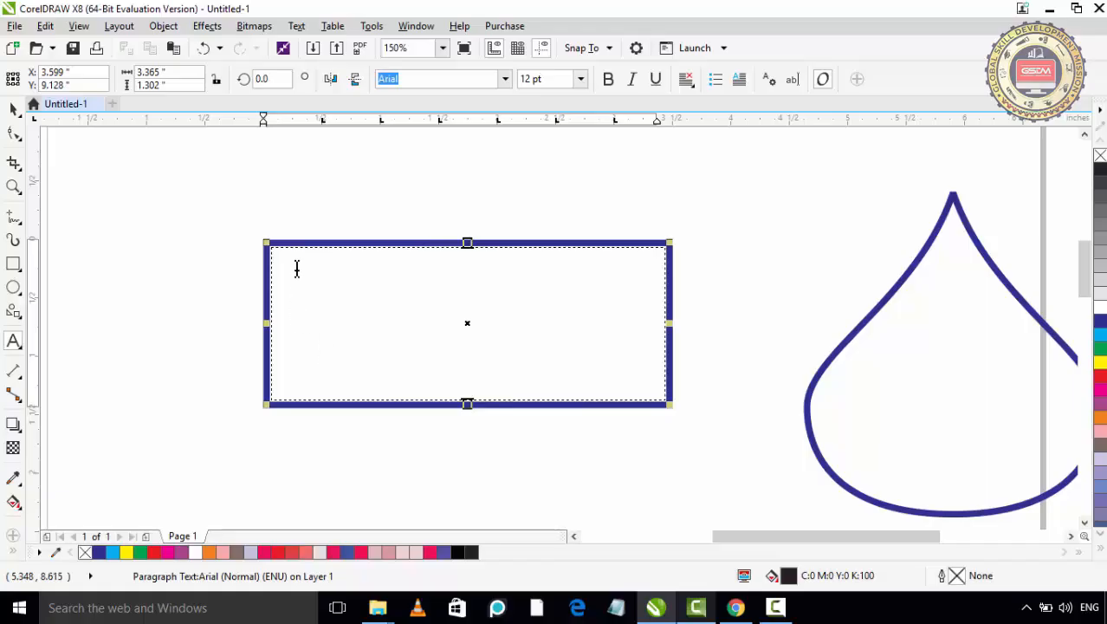
# Try the text "ISHTWORLD.COM" in the rectangle's text frame and erase it again
pyautogui.write('IS')
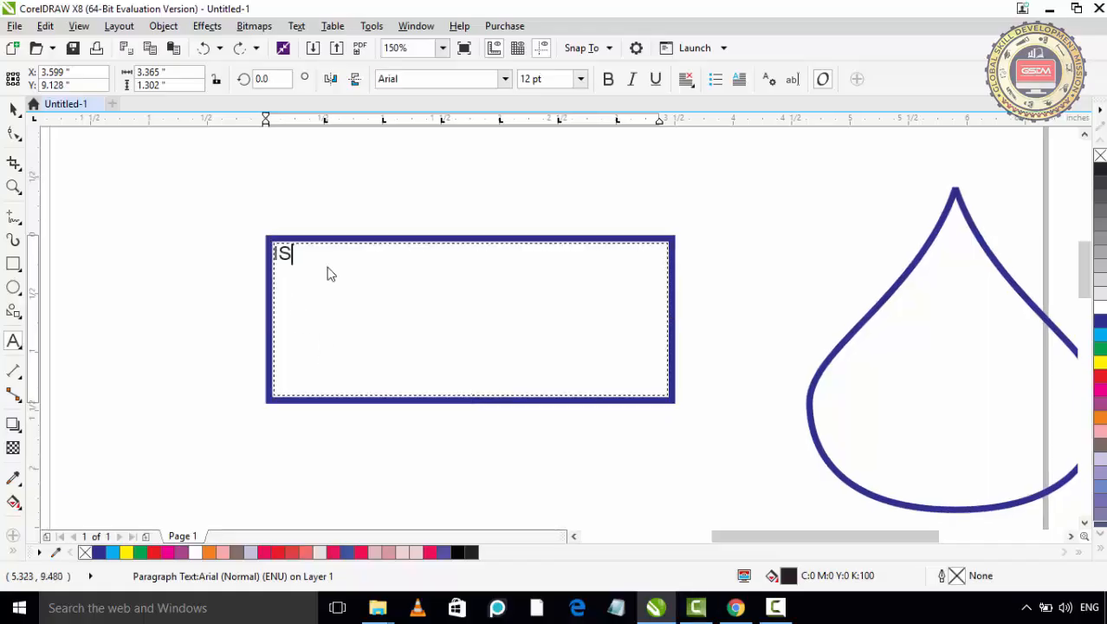
pyautogui.write('HTWORLD.COM')
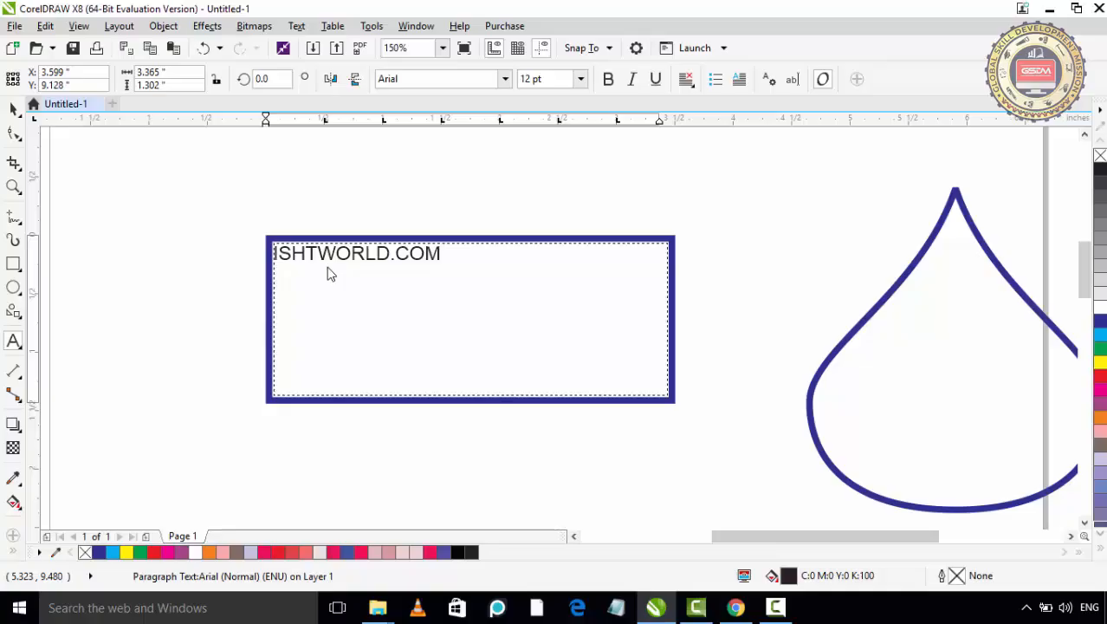
pyautogui.press('BackSpace')
pyautogui.press('BackSpace')
pyautogui.press('BackSpace')
pyautogui.press('BackSpace')
pyautogui.press('BackSpace')
pyautogui.press('BackSpace')
pyautogui.press('BackSpace')
pyautogui.press('BackSpace')
pyautogui.press('BackSpace')
pyautogui.press('BackSpace')
pyautogui.press('BackSpace')
pyautogui.press('BackSpace')
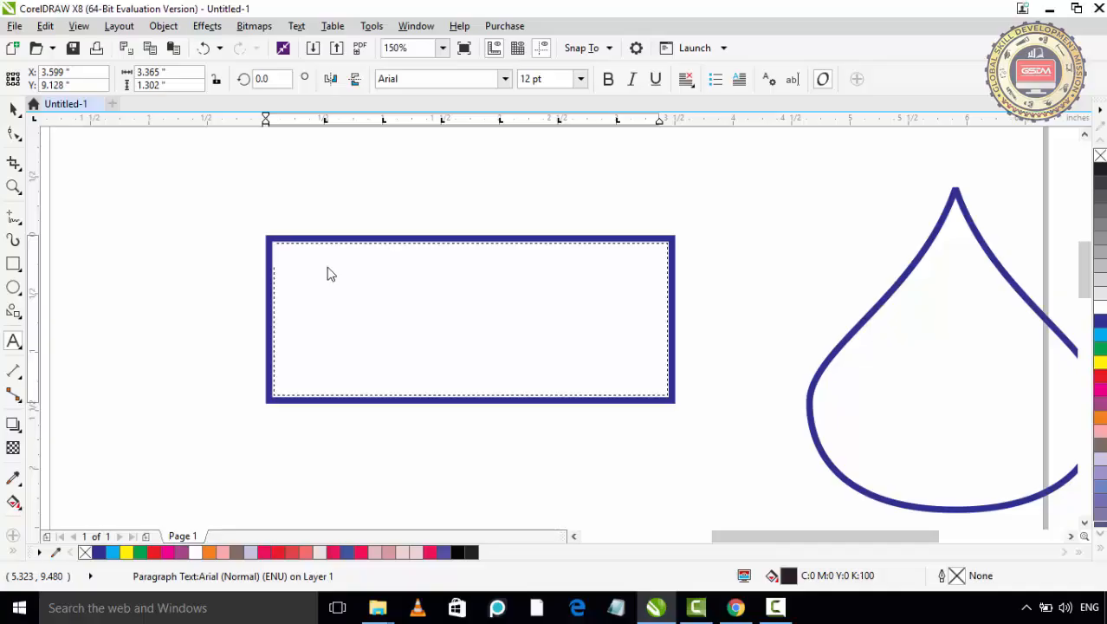
# Paste the copied Hindi video training text into the rectangle's frame and set its visible lines to 6 pt
pyautogui.hotkey('ctrl', 'v')
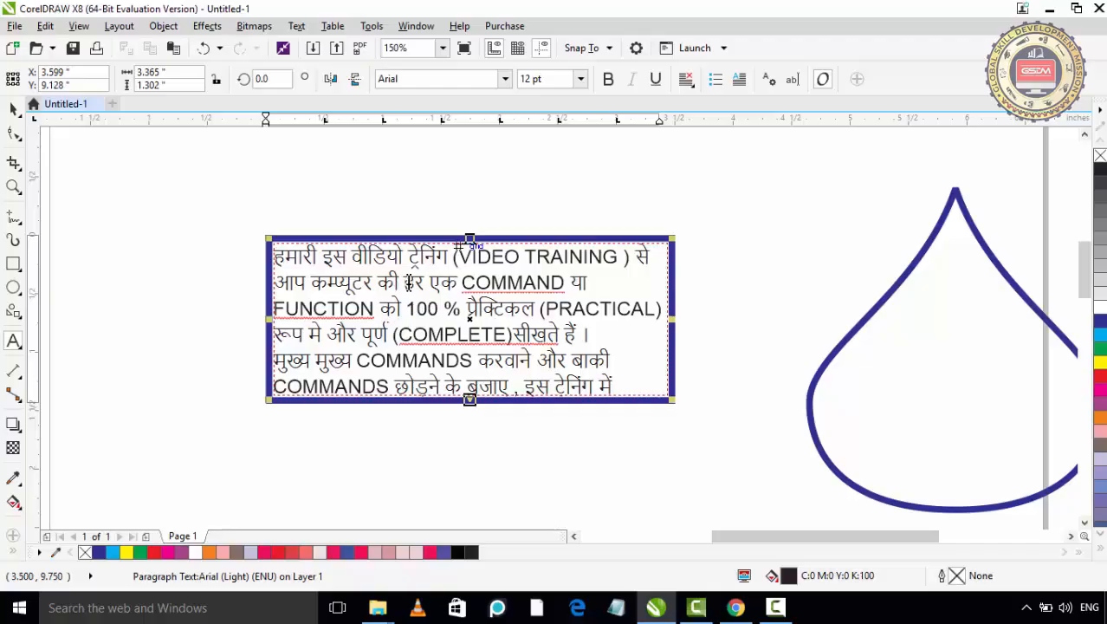
pyautogui.moveTo(276, 254); pyautogui.dragTo(681, 470)
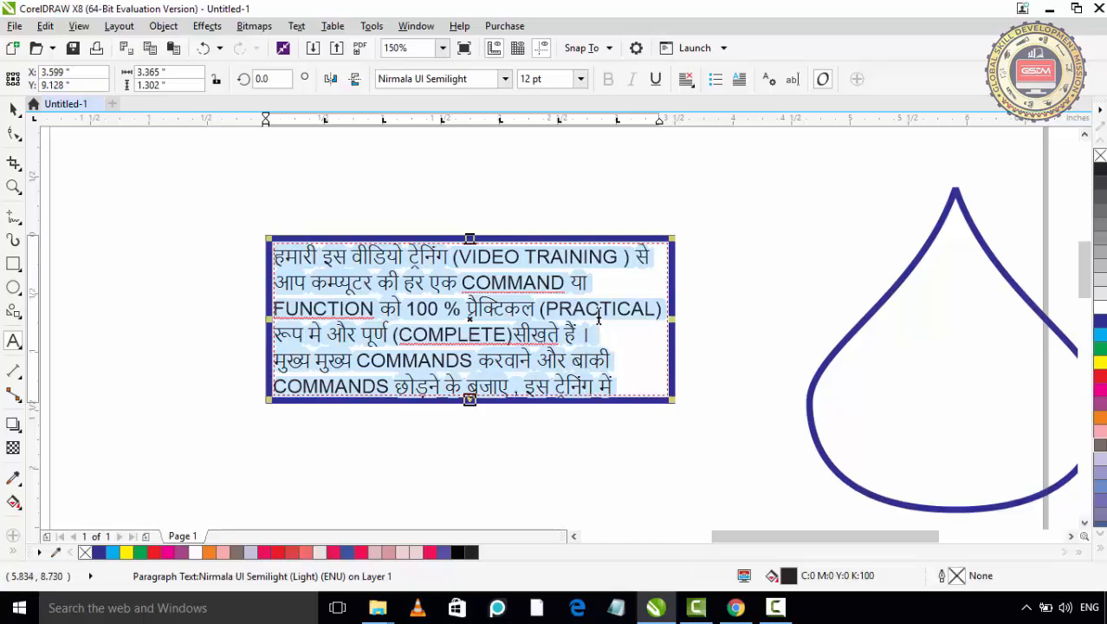
pyautogui.click(581, 79)
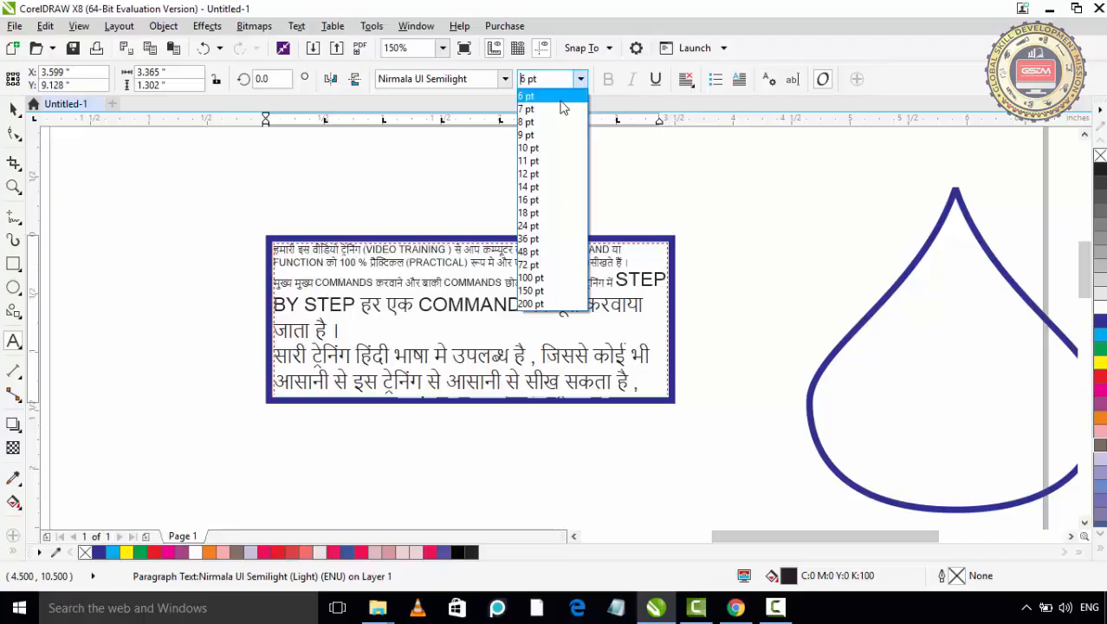
pyautogui.click(561, 101)
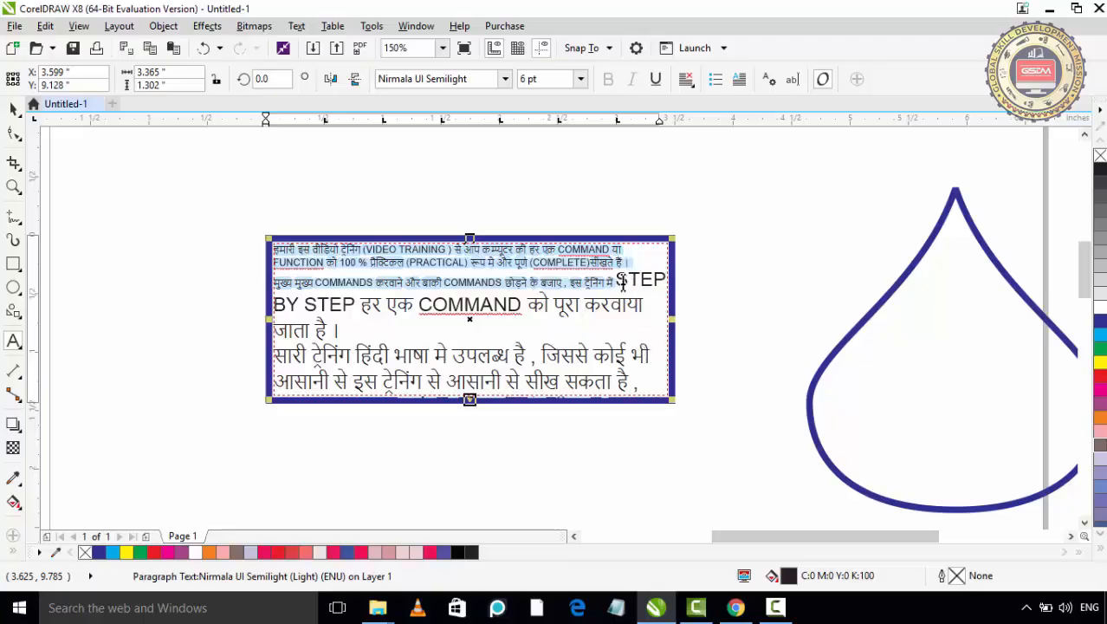
# Set the larger lines that follow in the rectangle's text to 6 pt, through the start of the website sentence
pyautogui.moveTo(641, 383); pyautogui.dragTo(274, 250)
pyautogui.click(580, 79)
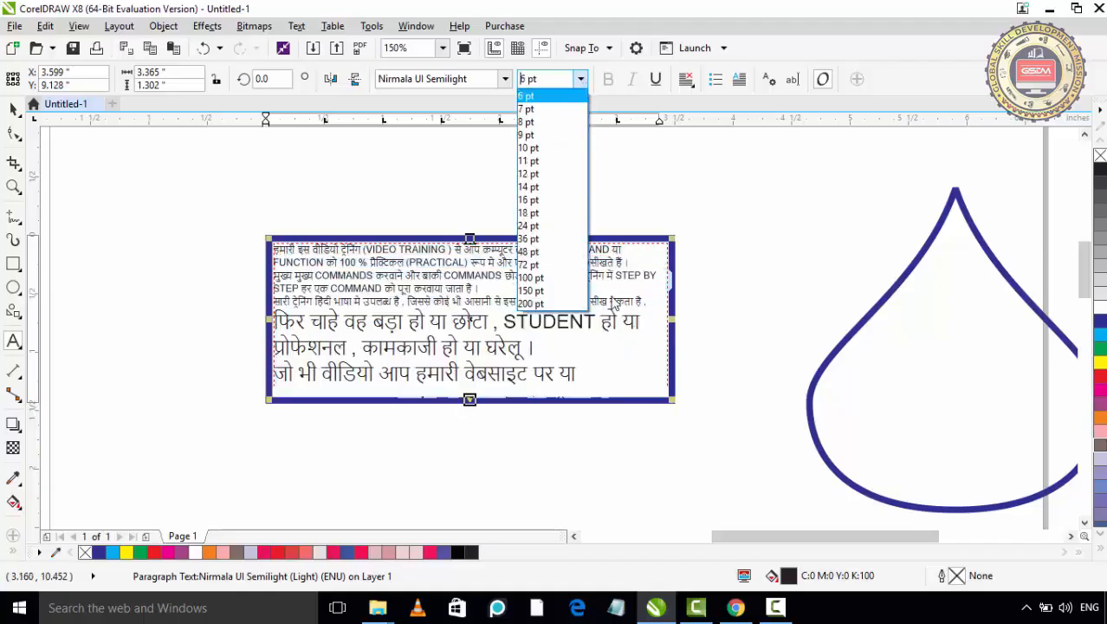
pyautogui.moveTo(600, 374); pyautogui.dragTo(286, 304)
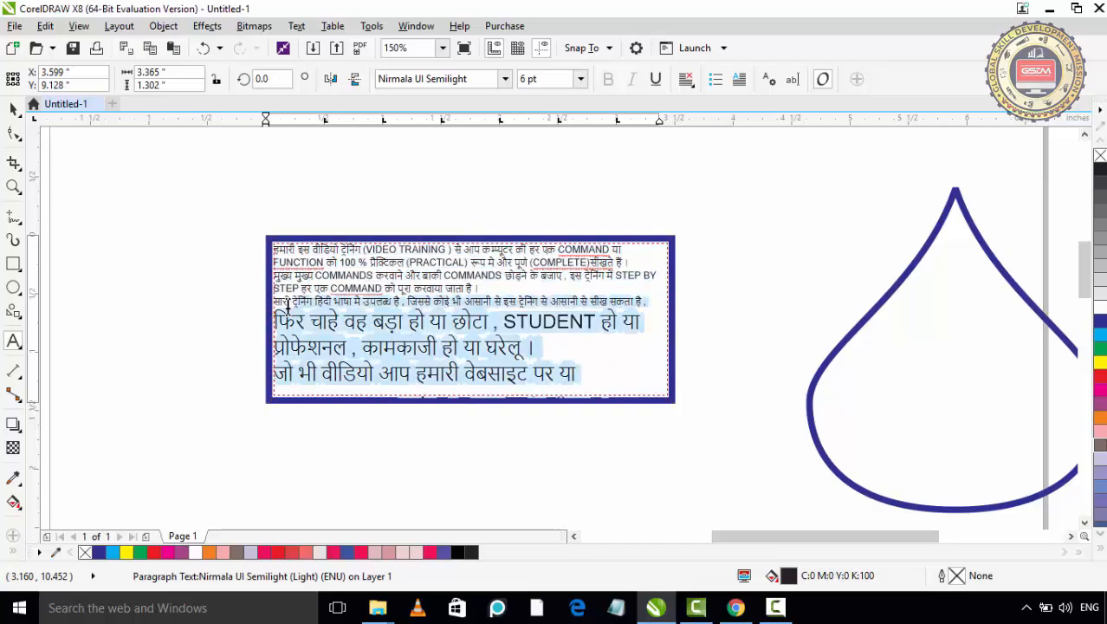
pyautogui.click(580, 79)
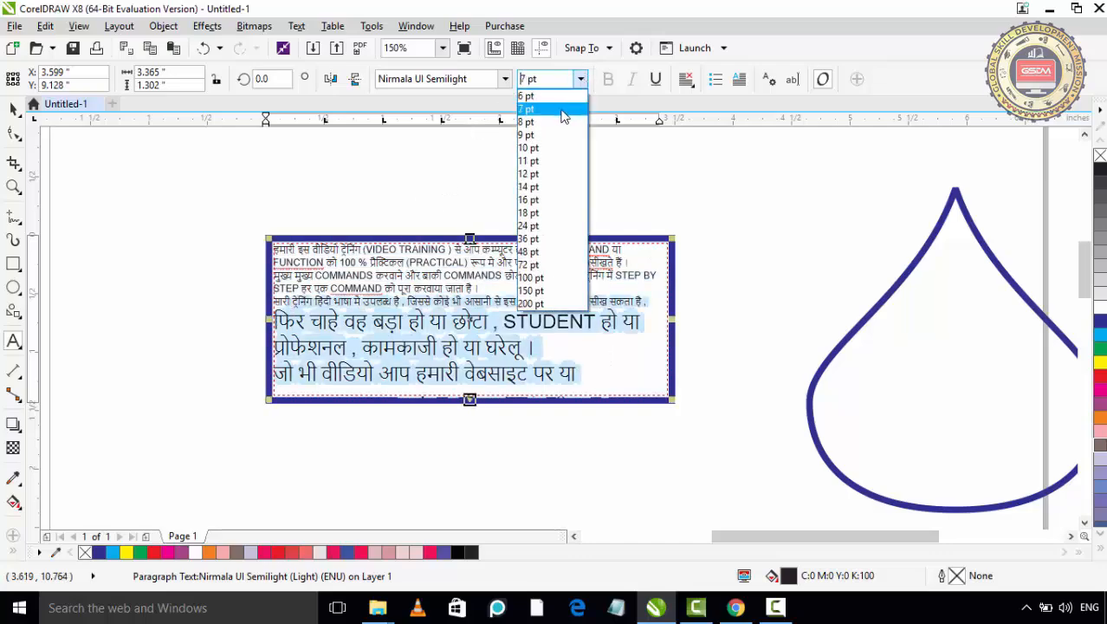
pyautogui.click(542, 96)
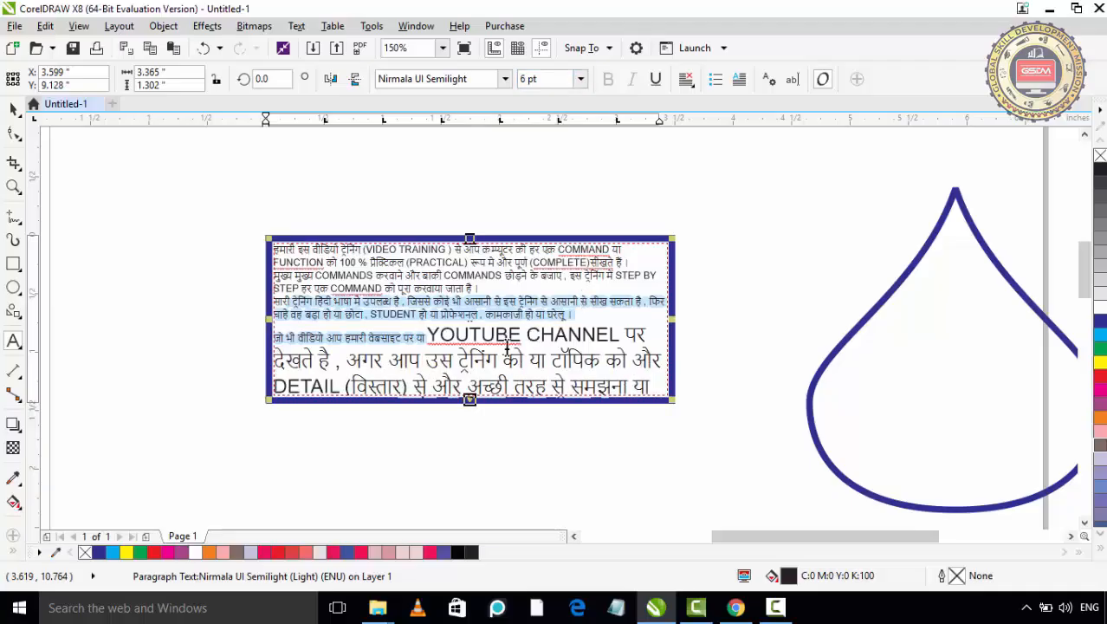
# Set all the text in the rectangle's frame to 6 pt, including the lines from "YOUTUBE CHANNEL" and "ISHT" onward
pyautogui.hotkey('ctrl', 'a')
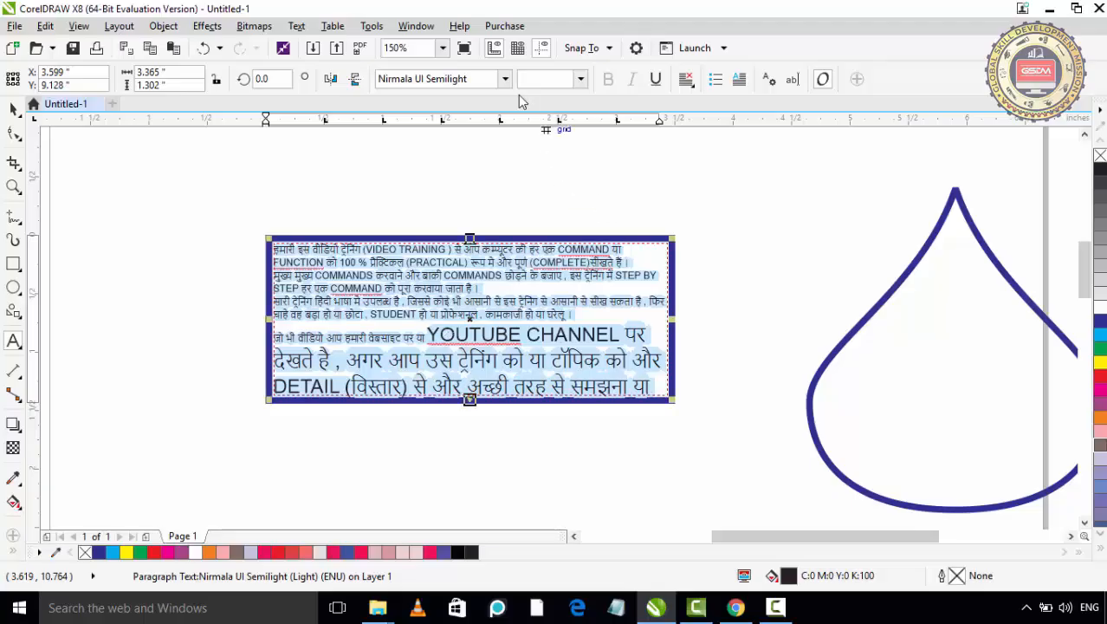
pyautogui.click(581, 79)
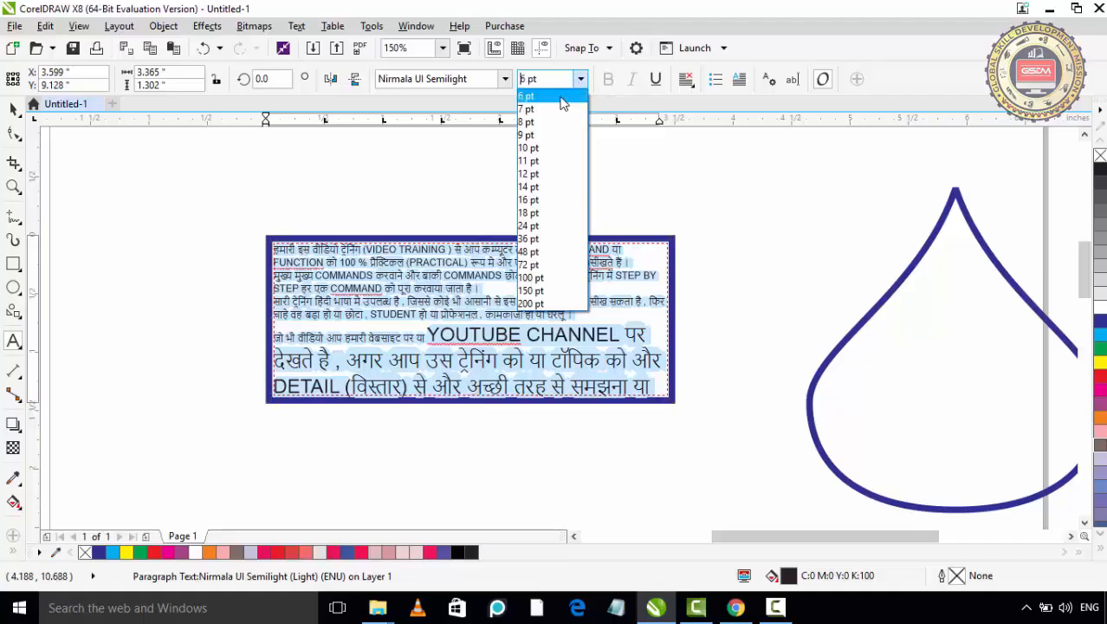
pyautogui.press('Return')
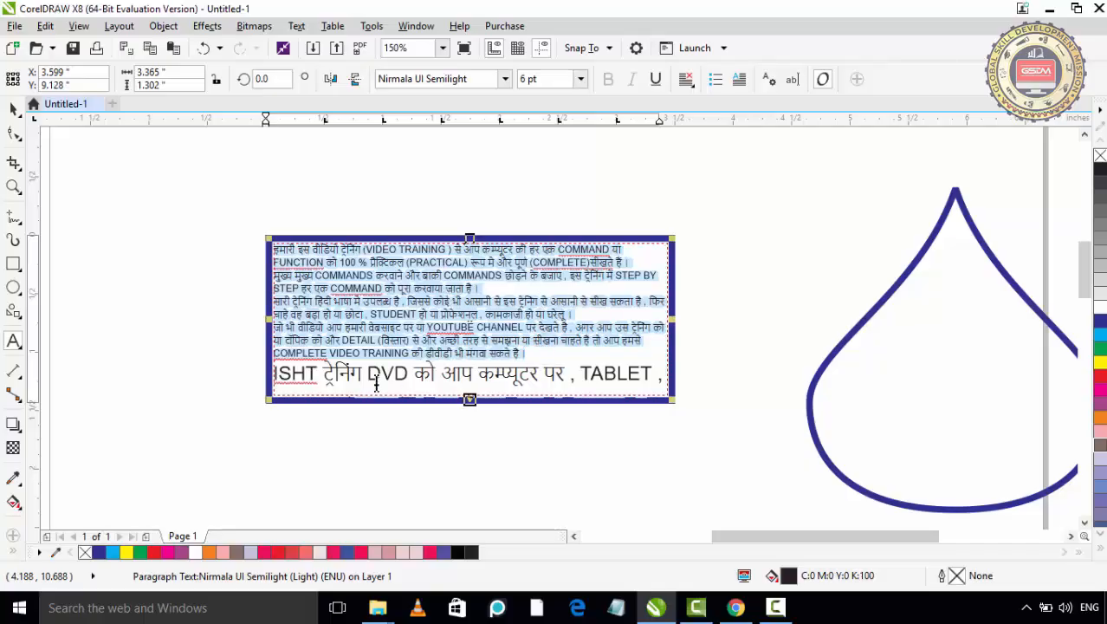
pyautogui.moveTo(276, 372); pyautogui.dragTo(709, 490)
pyautogui.scroll(-2, 708, 491)
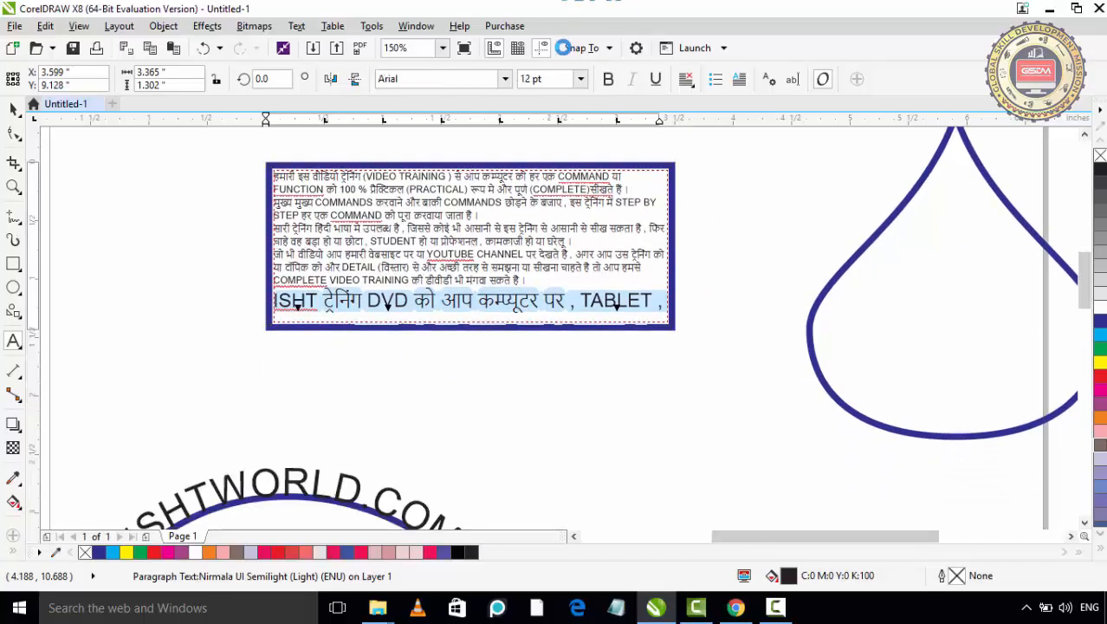
pyautogui.hotkey('ctrl', 'a')
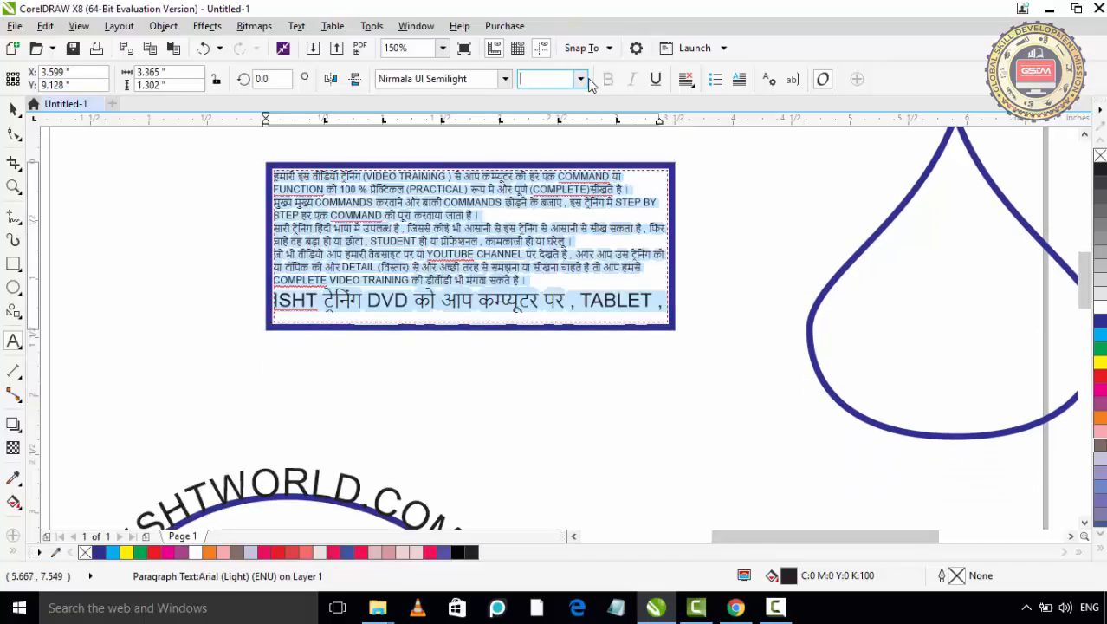
pyautogui.click(580, 80)
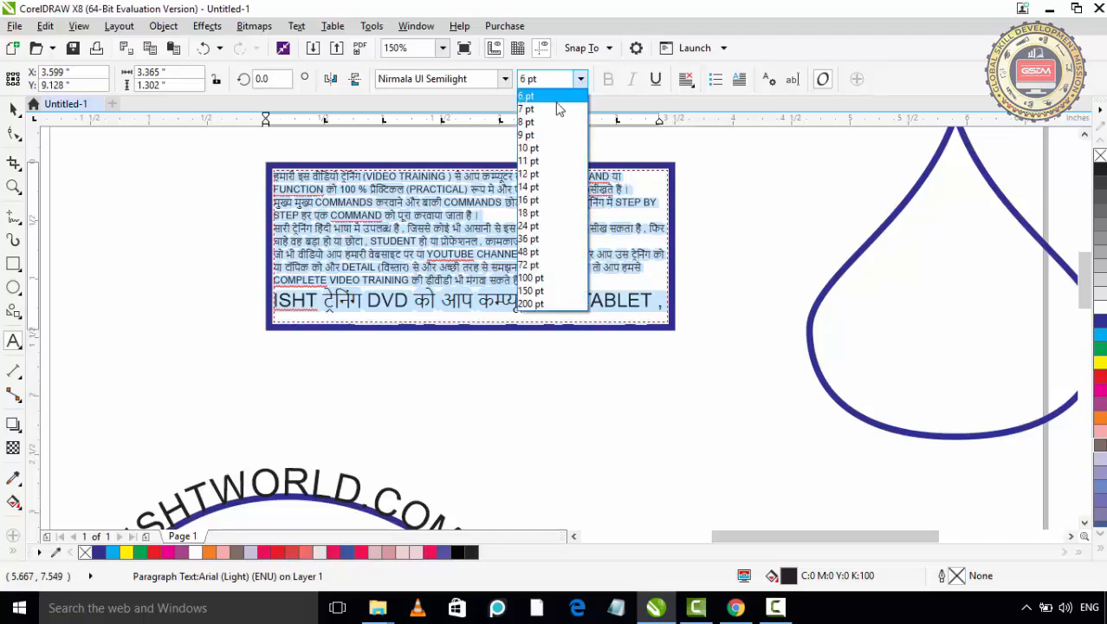
pyautogui.click(462, 247)
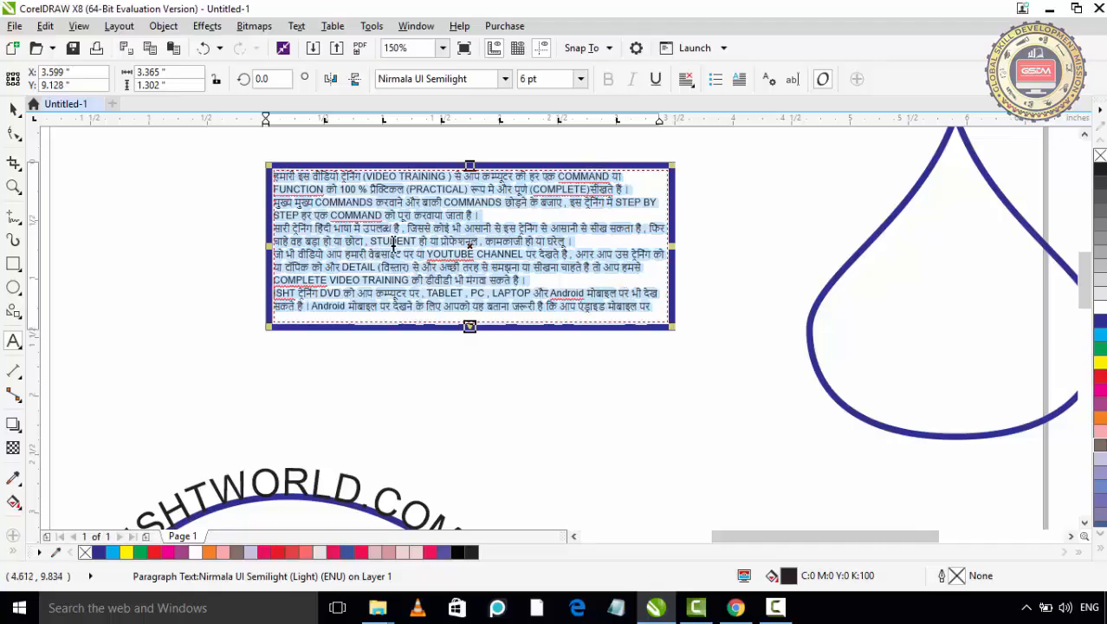
# Try the None and Left alignments on the paragraph text inside the rectangle
pyautogui.click(686, 80)
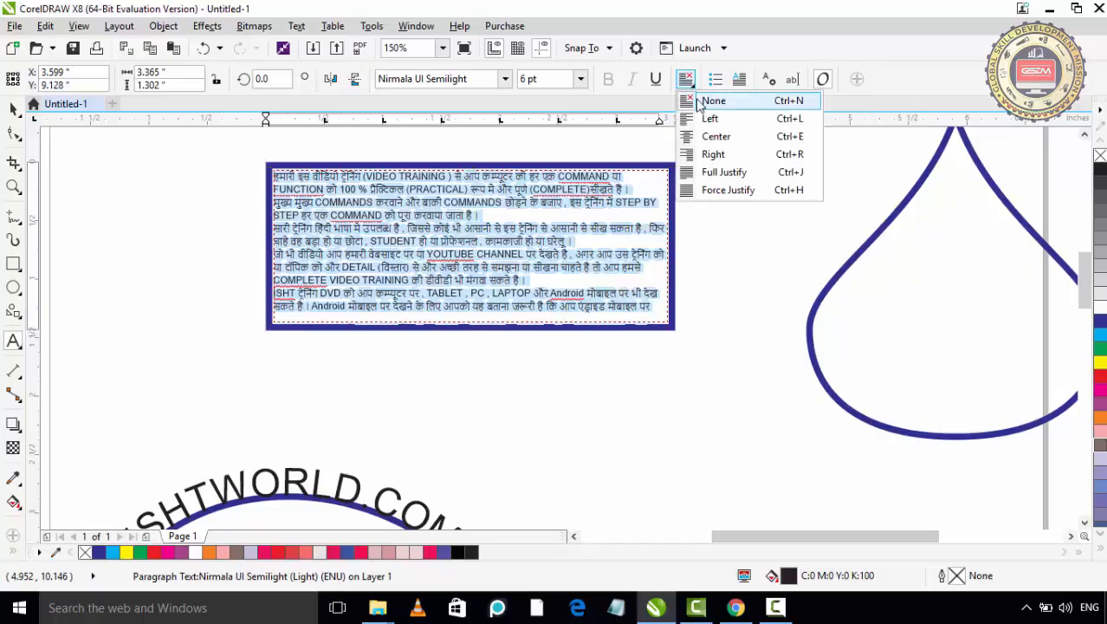
pyautogui.click(712, 102)
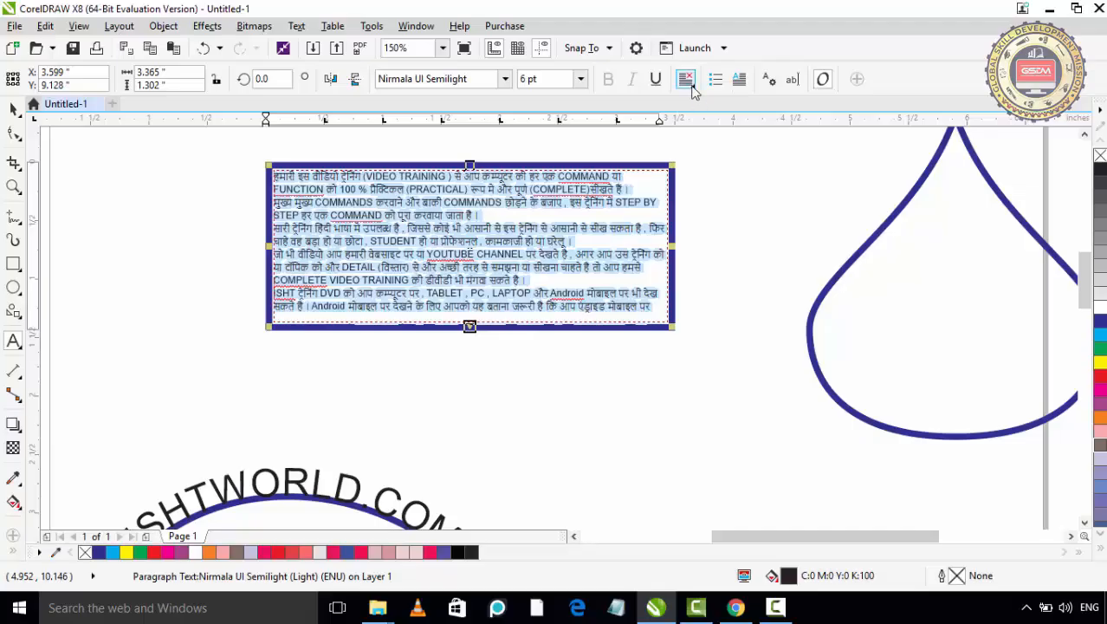
pyautogui.click(693, 90)
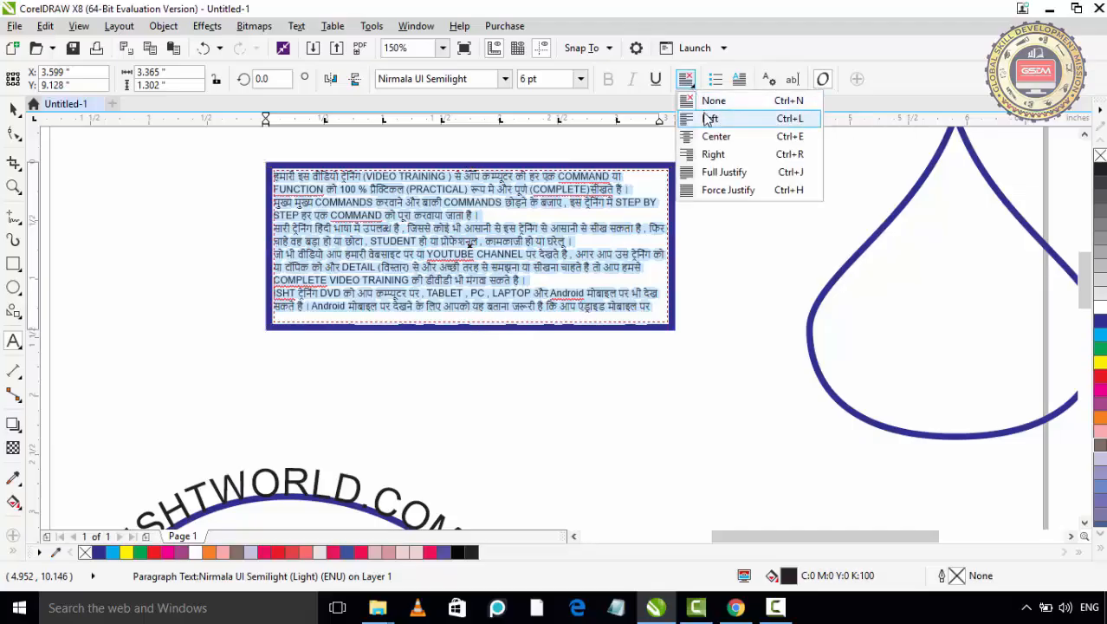
pyautogui.click(709, 118)
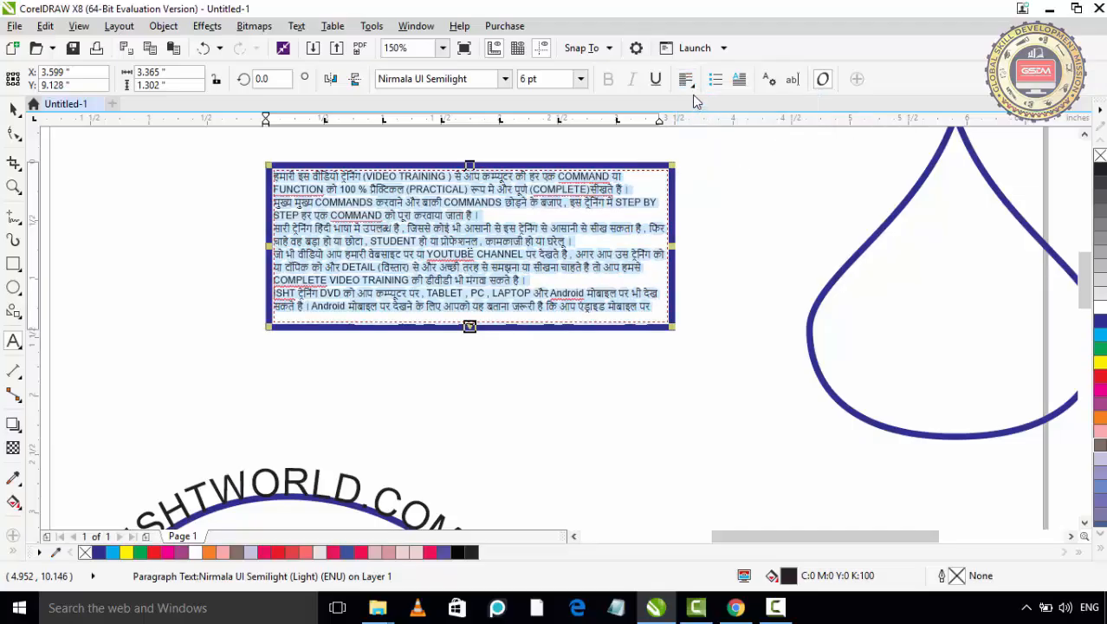
# Center-align the paragraph text inside the rectangle
pyautogui.click(692, 90)
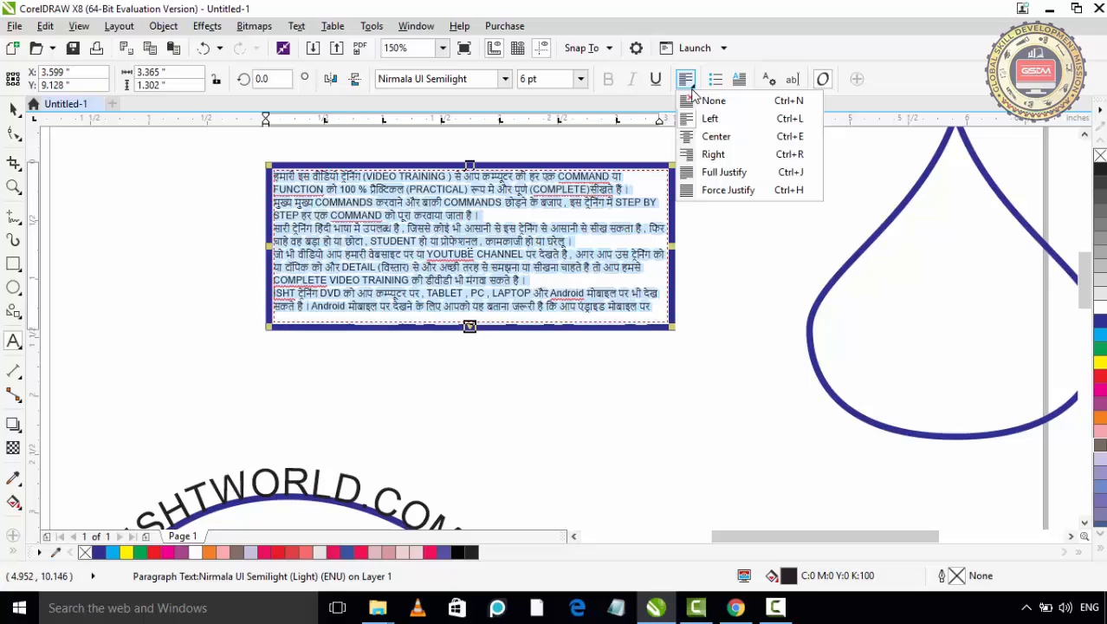
pyautogui.click(703, 137)
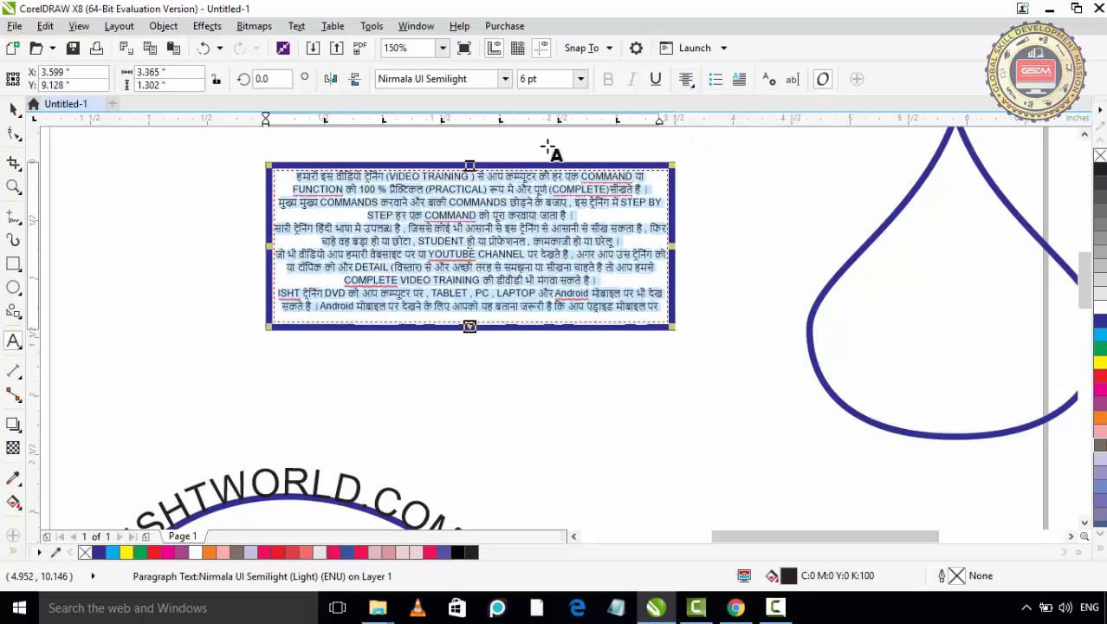
pyautogui.scroll(2, 516, 223)
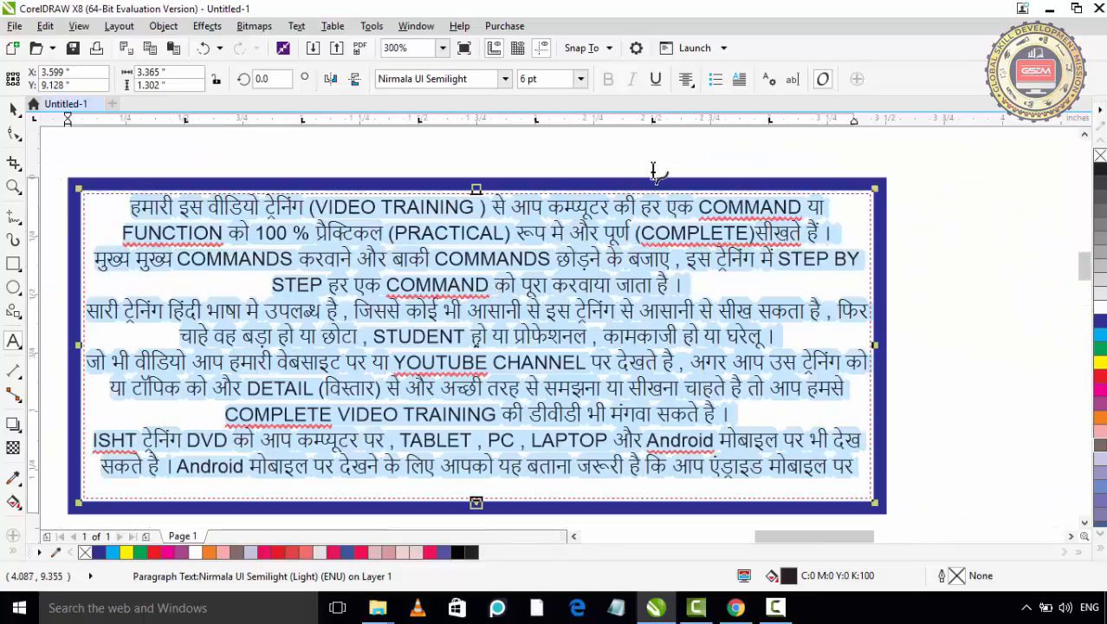
# Try the Right alignment on the paragraph text inside the rectangle
pyautogui.click(685, 79)
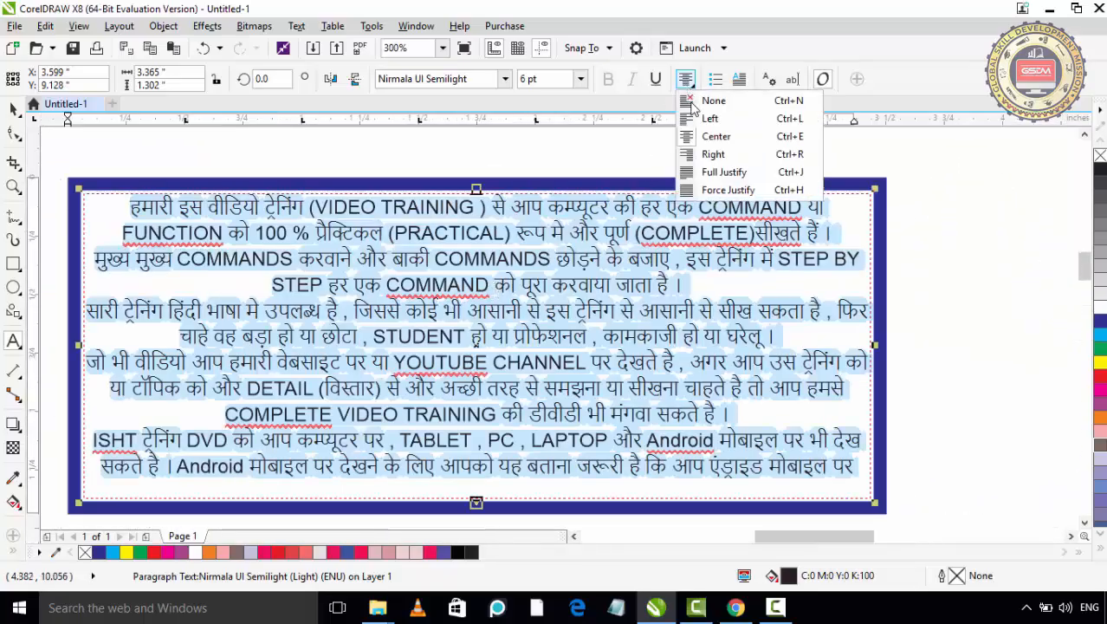
pyautogui.click(712, 154)
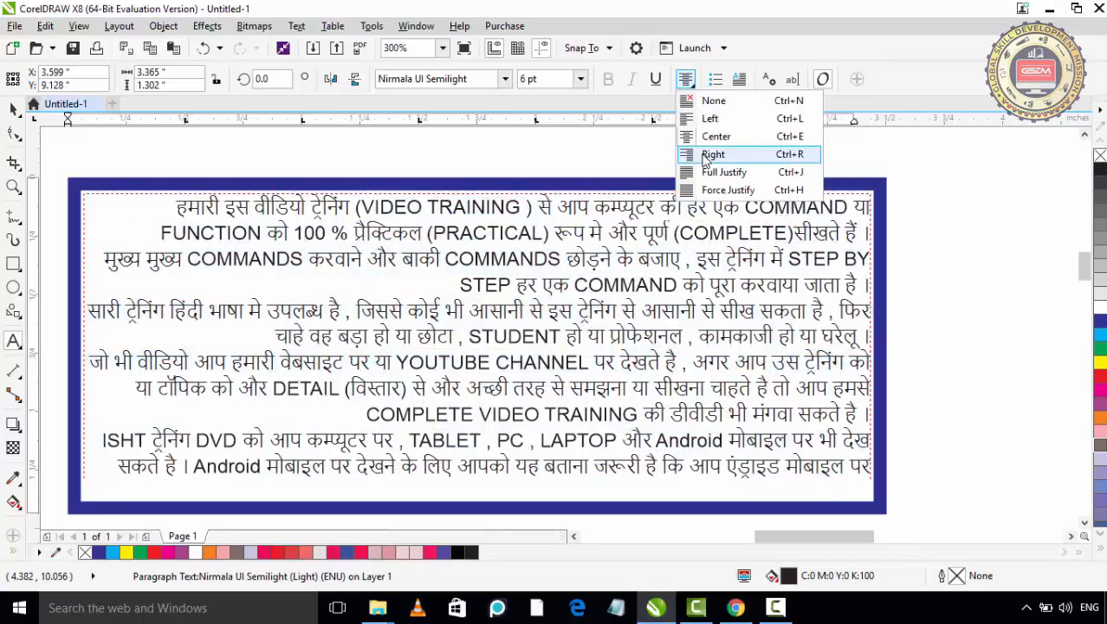
pyautogui.press('Escape')
pyautogui.click(685, 78)
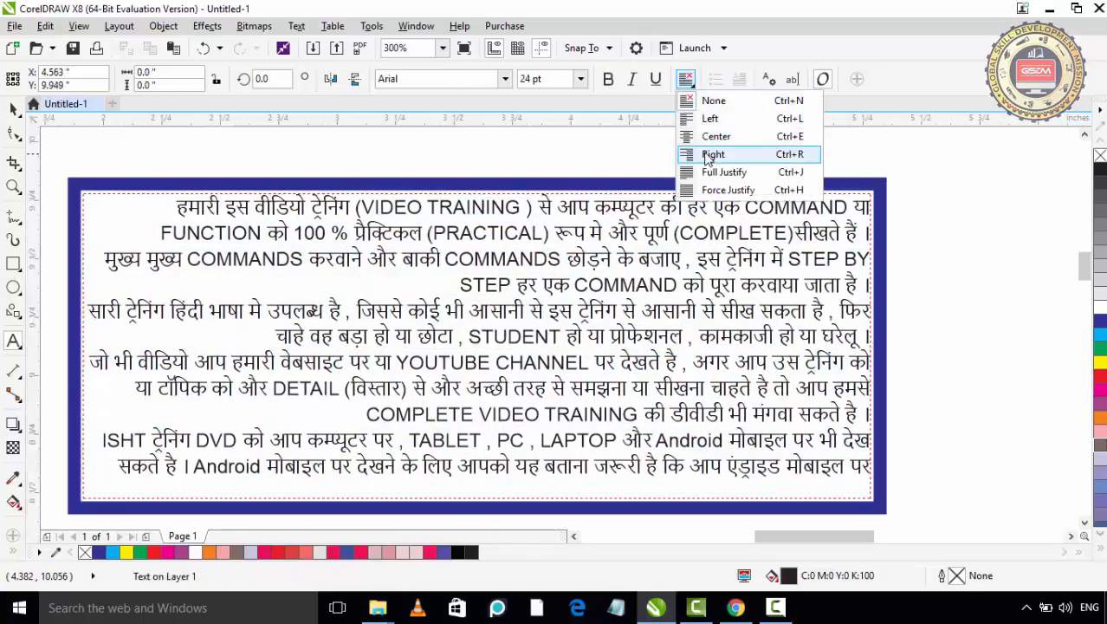
pyautogui.click(723, 172)
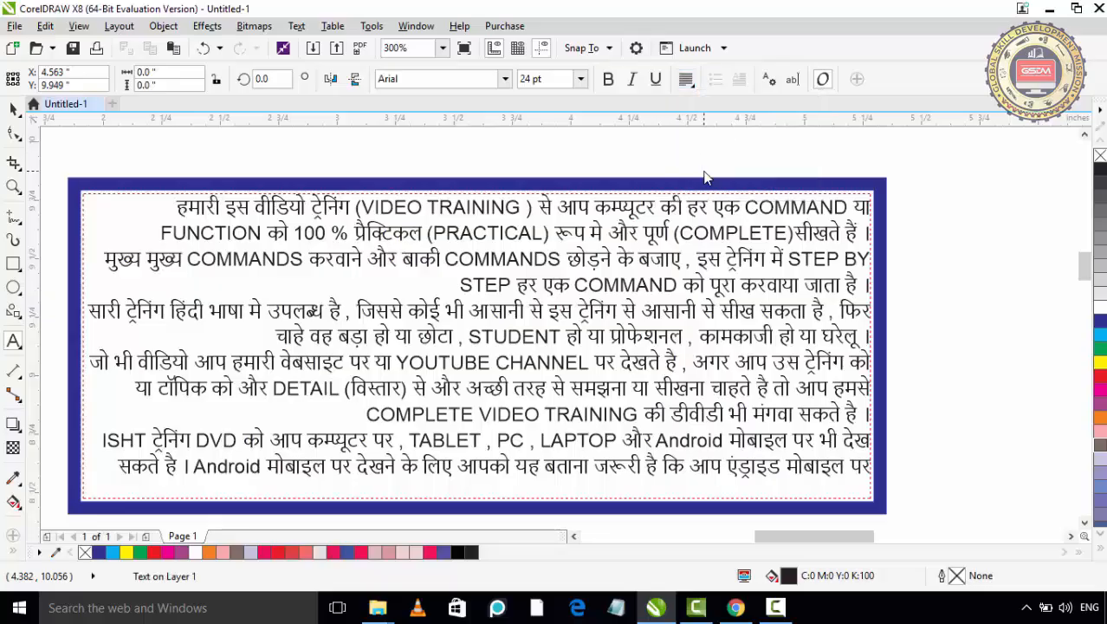
pyautogui.click(704, 173)
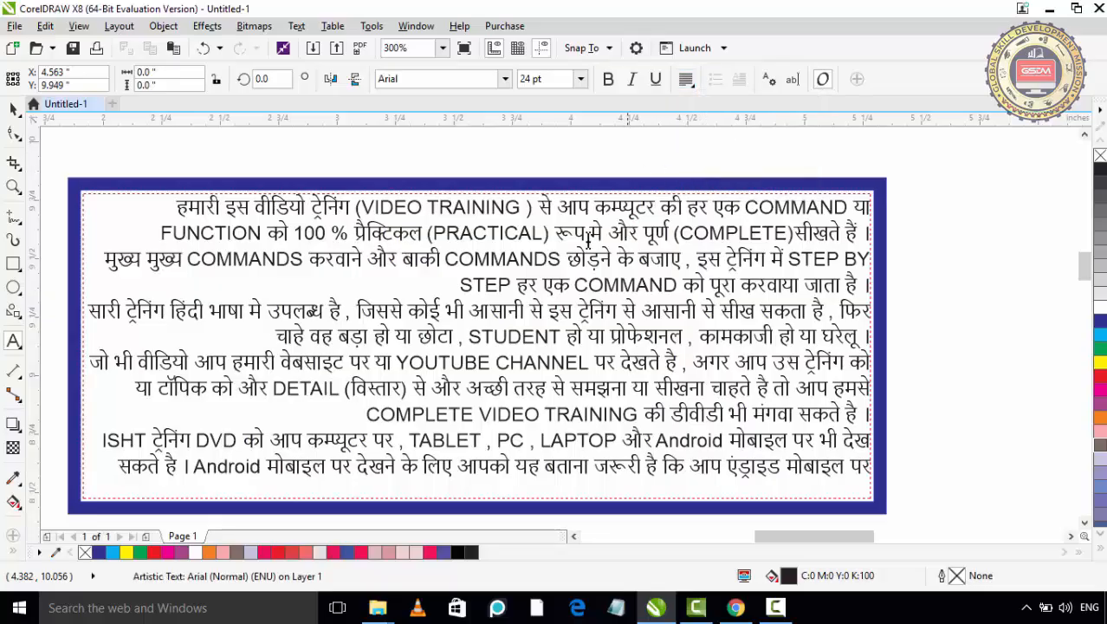
# Select all the visible text in the rectangle's frame and align it with Full Justify
pyautogui.moveTo(182, 206); pyautogui.dragTo(877, 482)
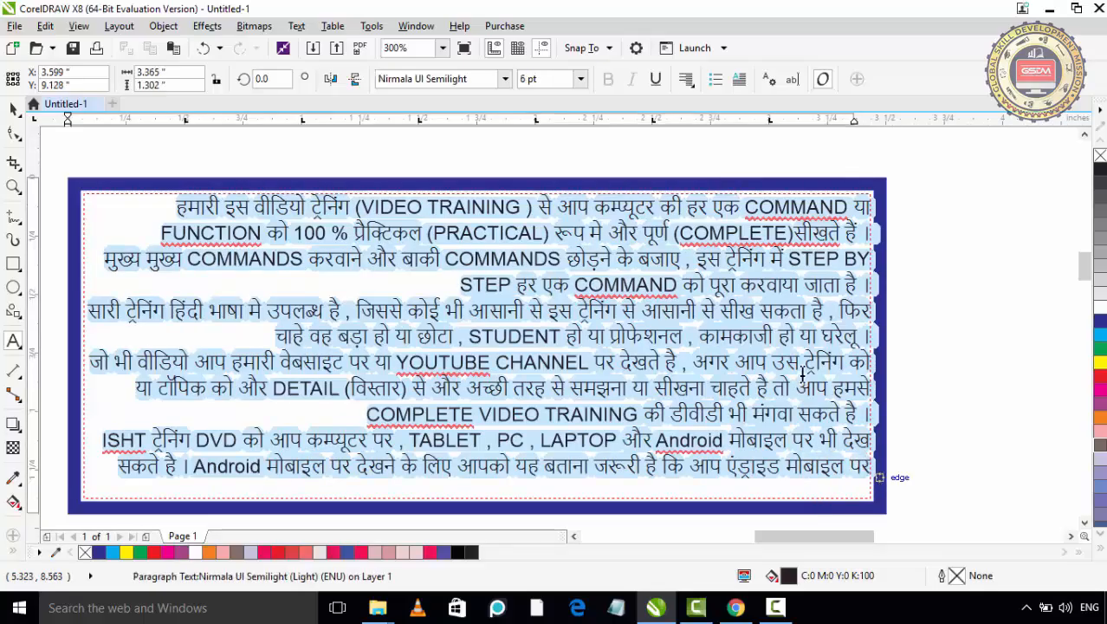
pyautogui.click(694, 86)
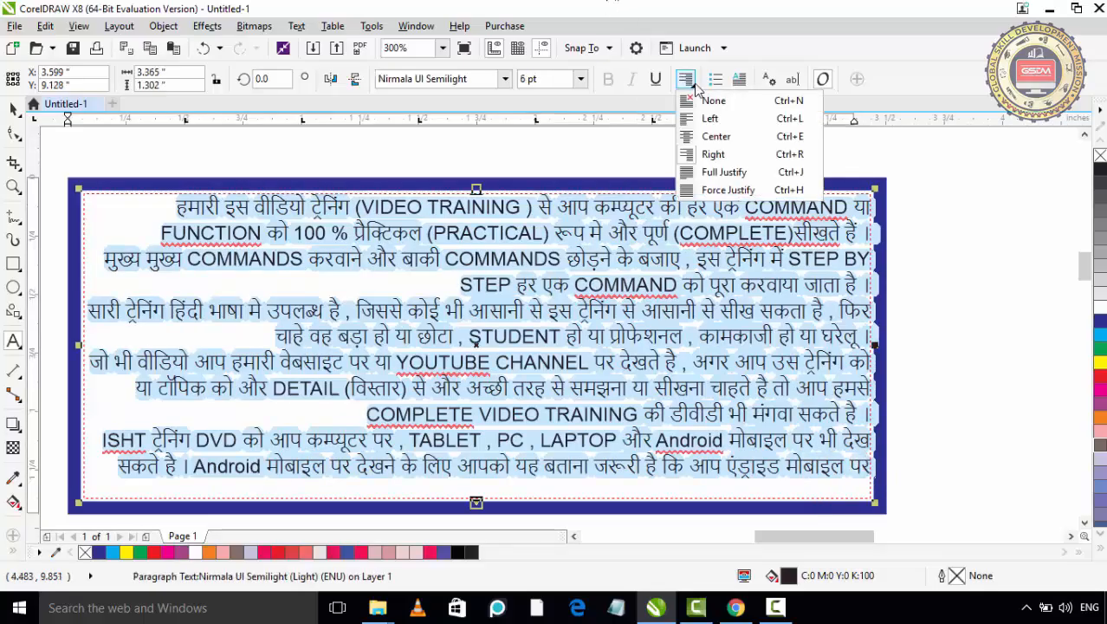
pyautogui.click(684, 172)
# Force justify the selected text in the rectangle and color it blue (C:100 M:100 Y:0 K:0)
pyautogui.hotkey('ctrl', 'a')
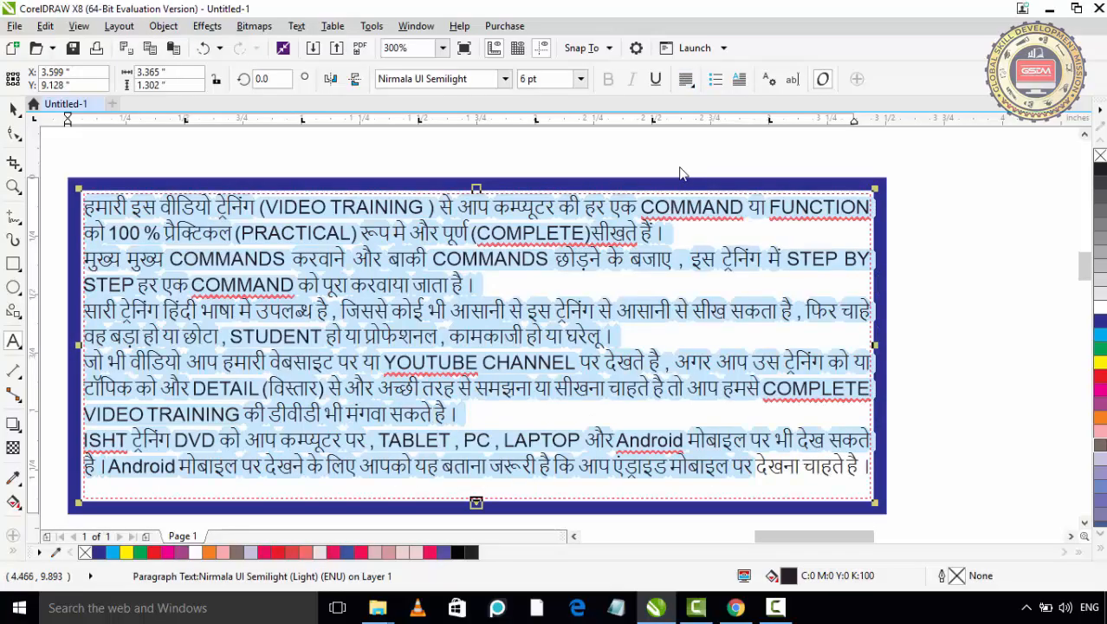
pyautogui.click(687, 81)
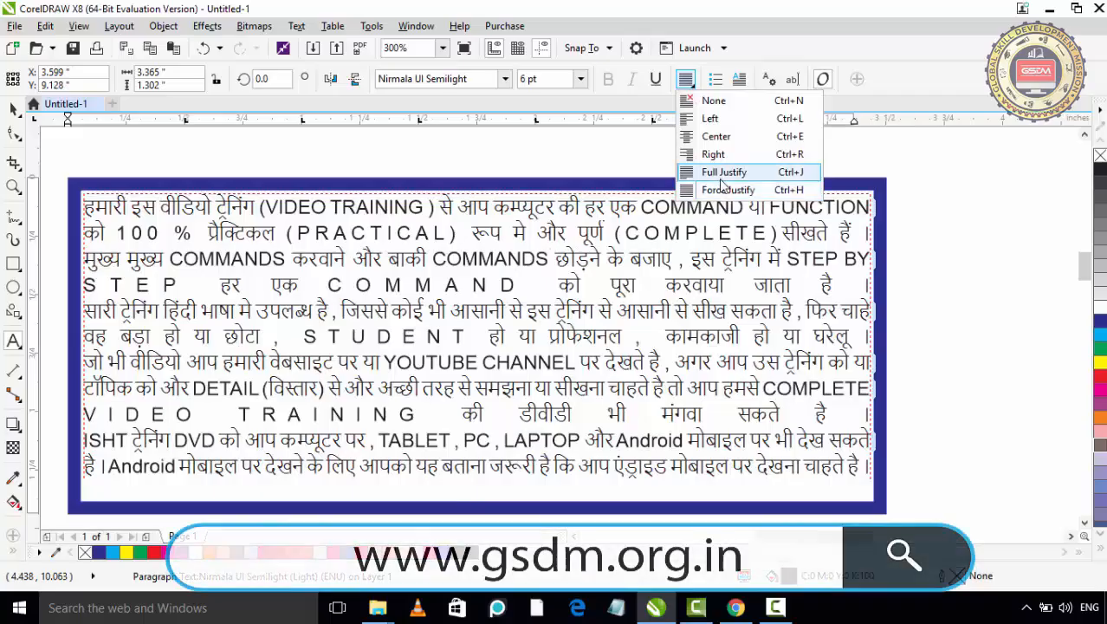
pyautogui.click(720, 189)
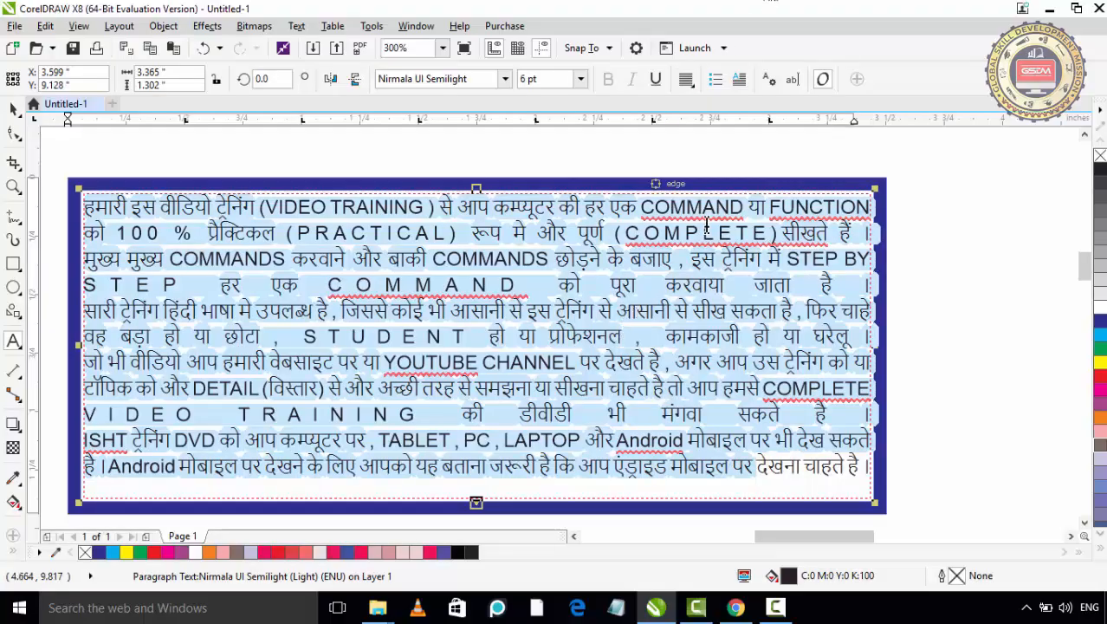
pyautogui.click(1099, 325)
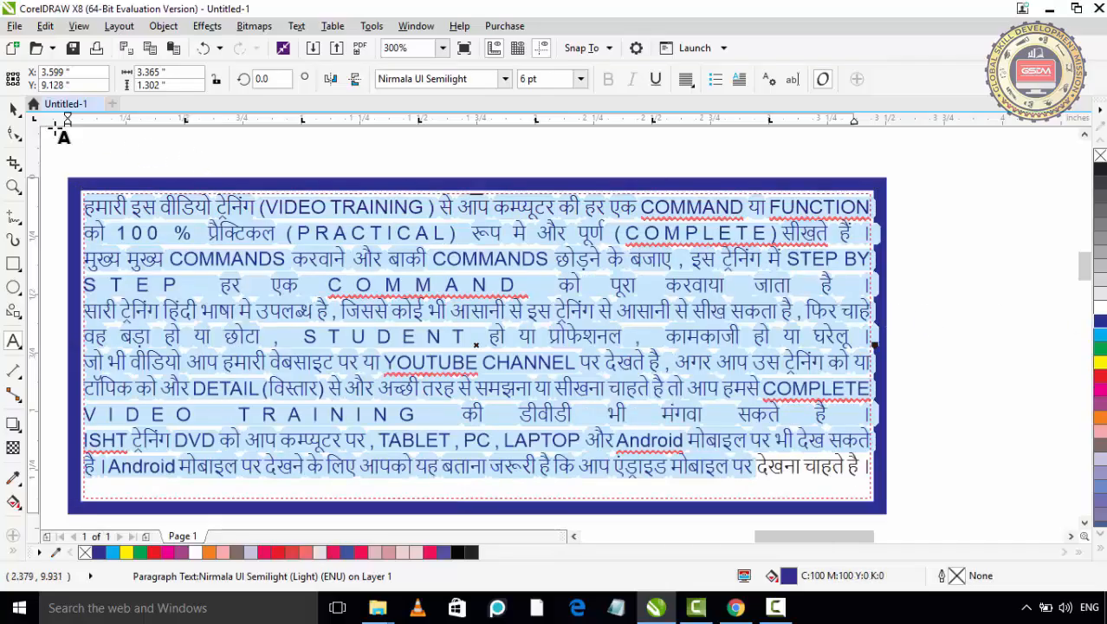
pyautogui.click(13, 108)
# Place the Hindi video-training paragraph text inside the teardrop shape with the Text tool
pyautogui.scroll(-2, 911, 343)
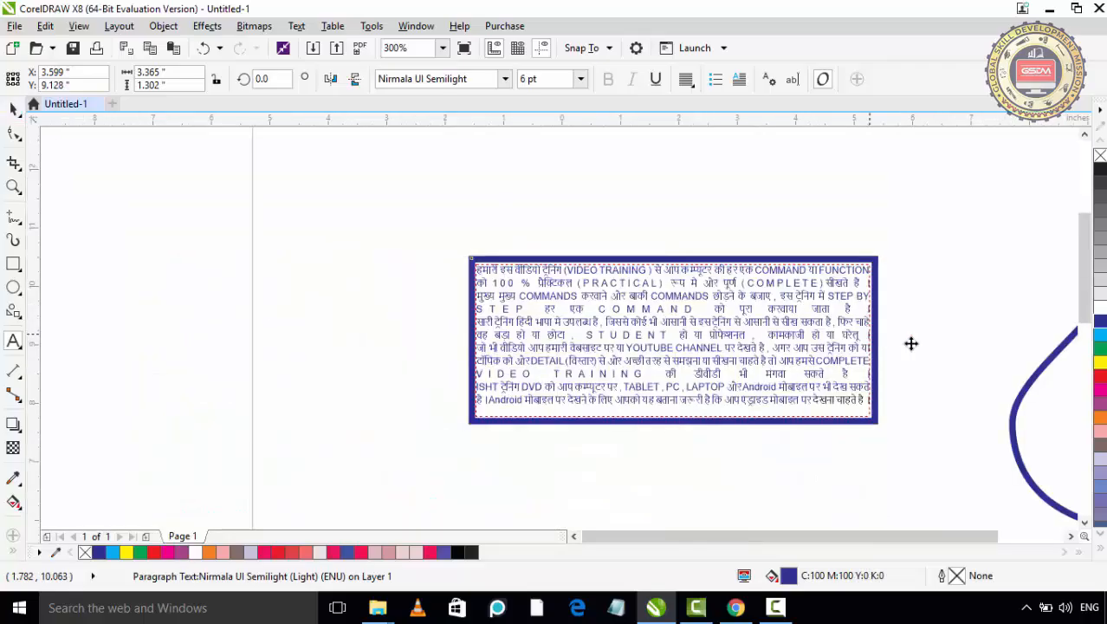
pyautogui.moveTo(911, 343); pyautogui.dragTo(432, 349)
pyautogui.scroll(1, 590, 395)
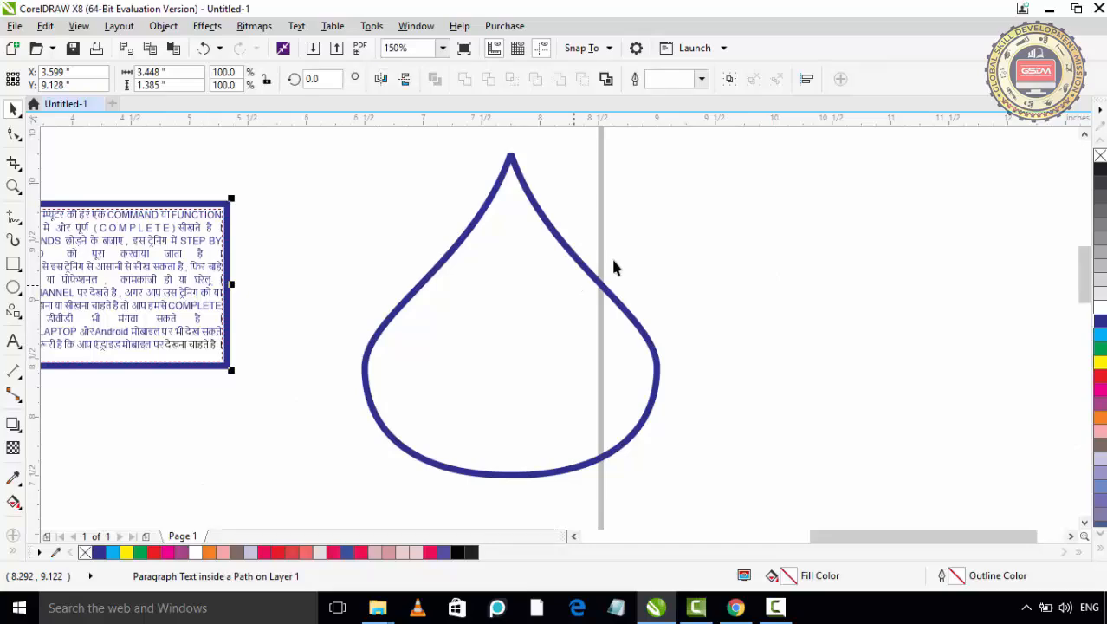
pyautogui.click(15, 343)
pyautogui.click(48, 341)
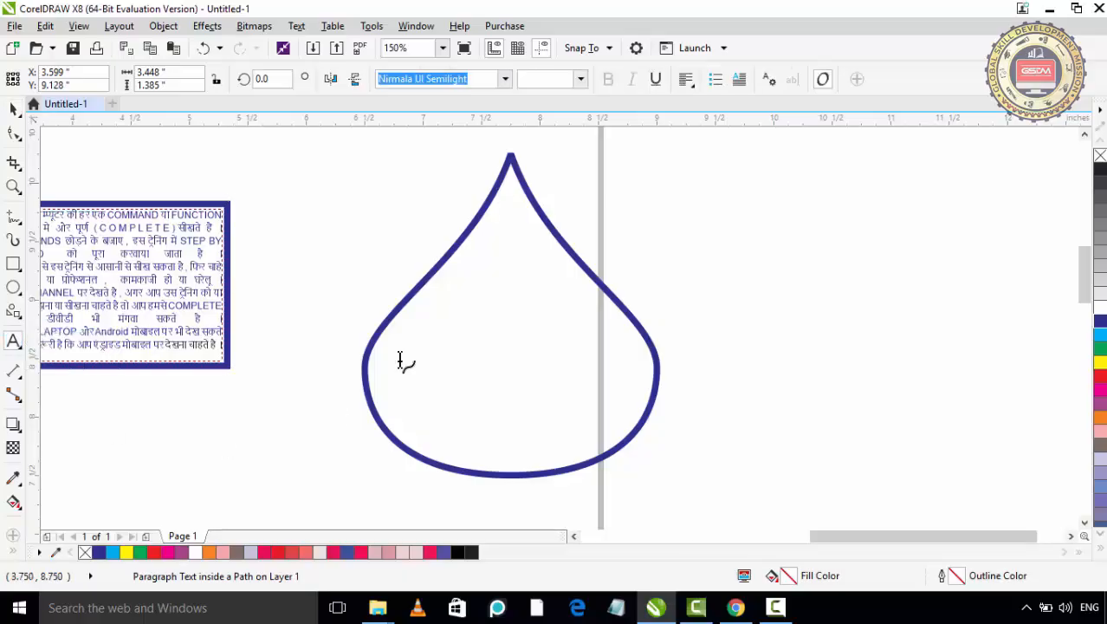
pyautogui.click(507, 203)
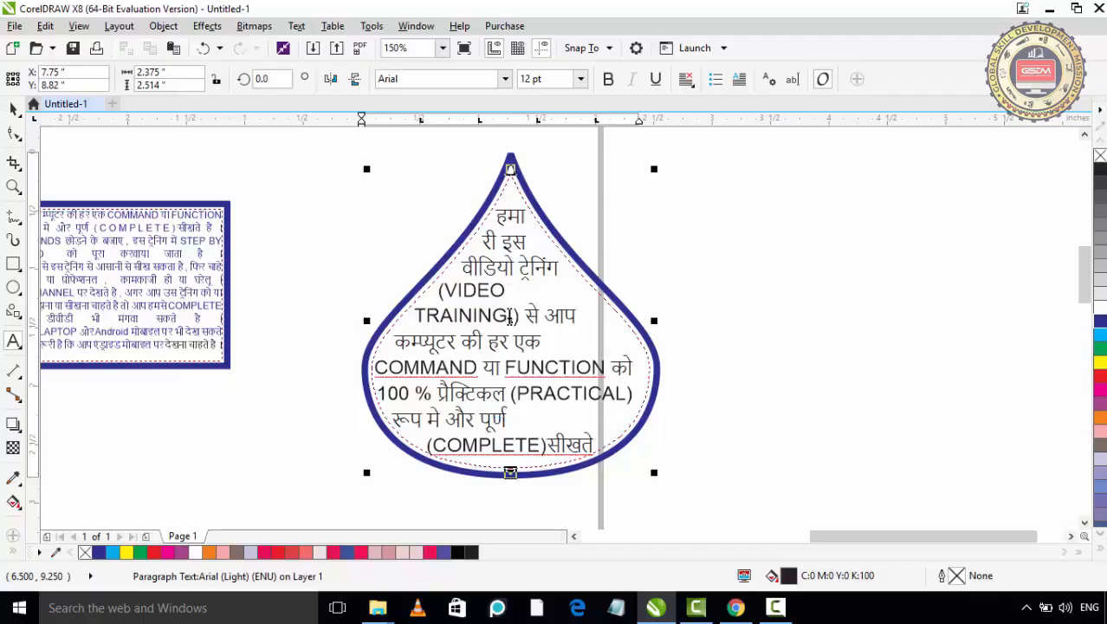
# Set the text initially visible in the teardrop's frame to 6 pt
pyautogui.click(501, 218)
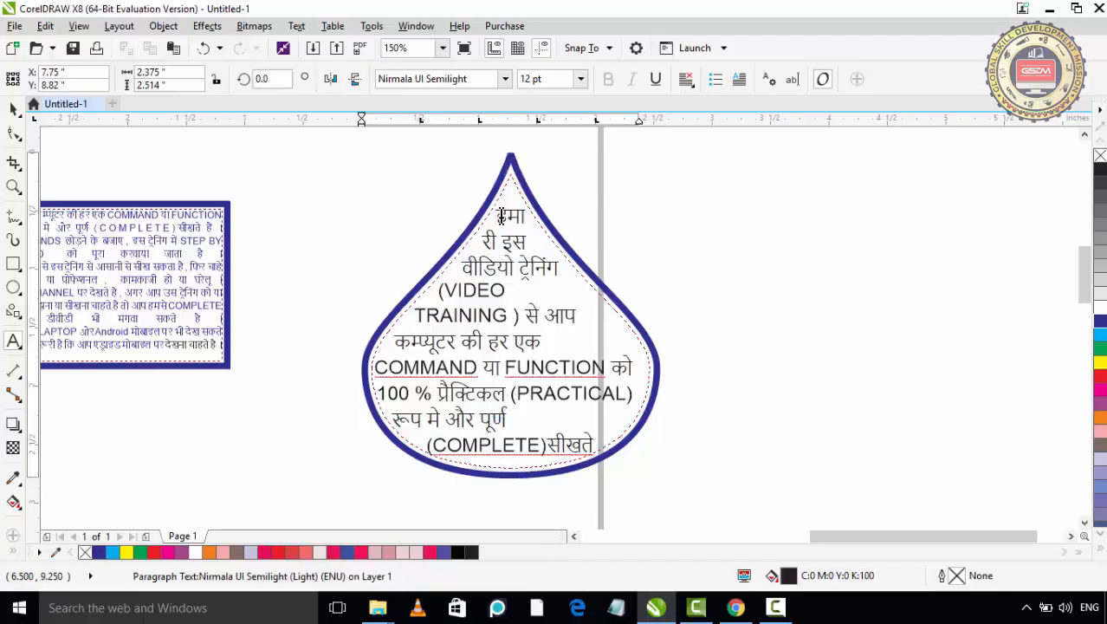
pyautogui.hotkey('ctrl', 'a')
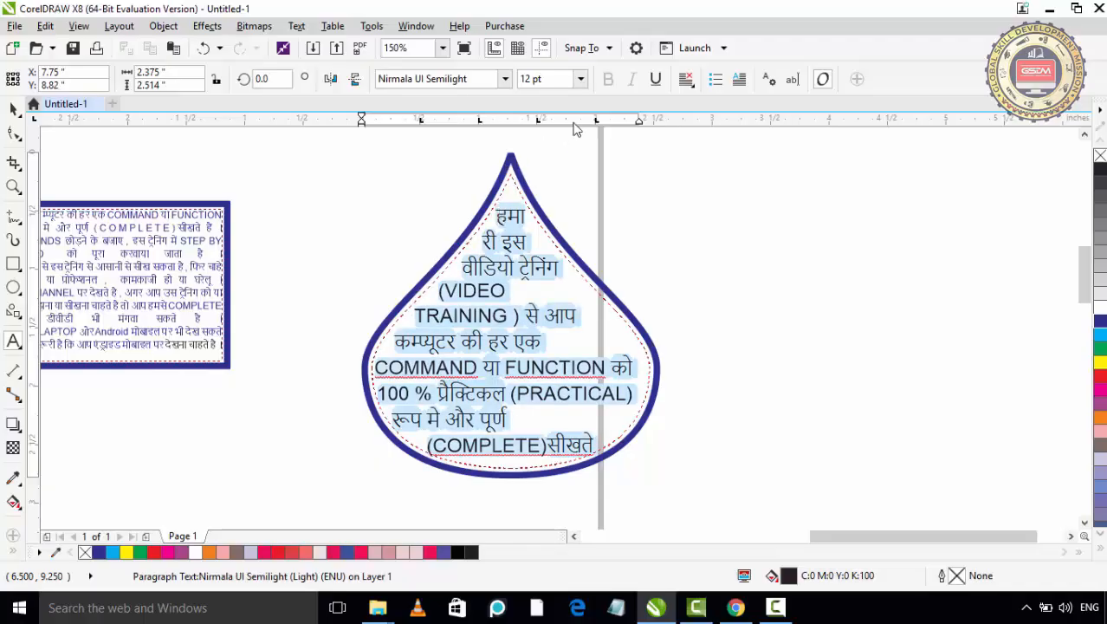
pyautogui.click(580, 78)
pyautogui.click(528, 96)
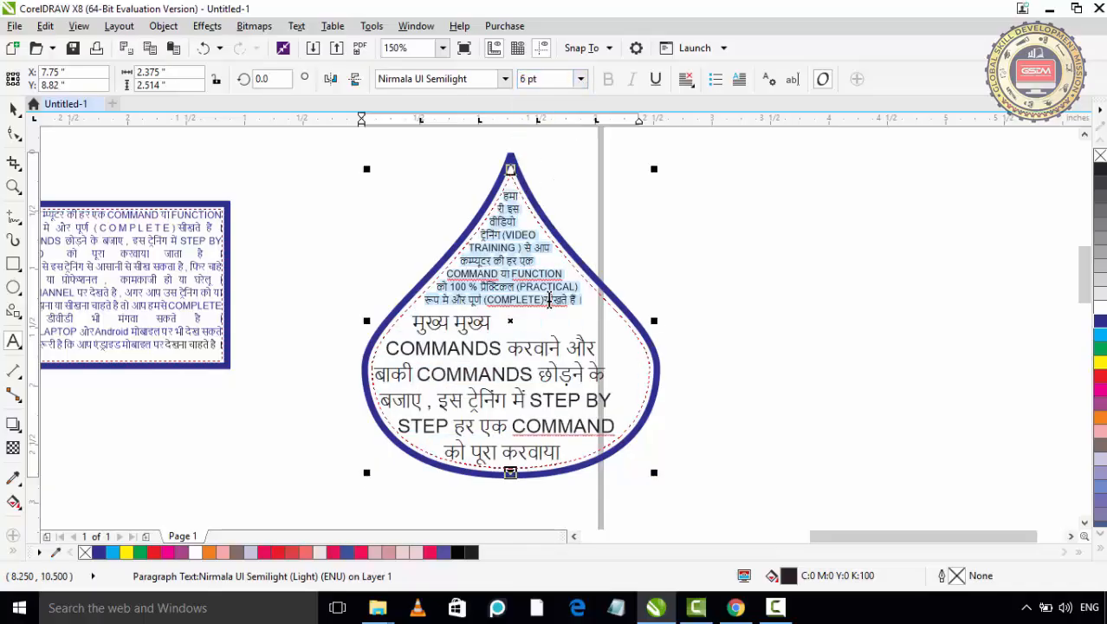
pyautogui.click(551, 321)
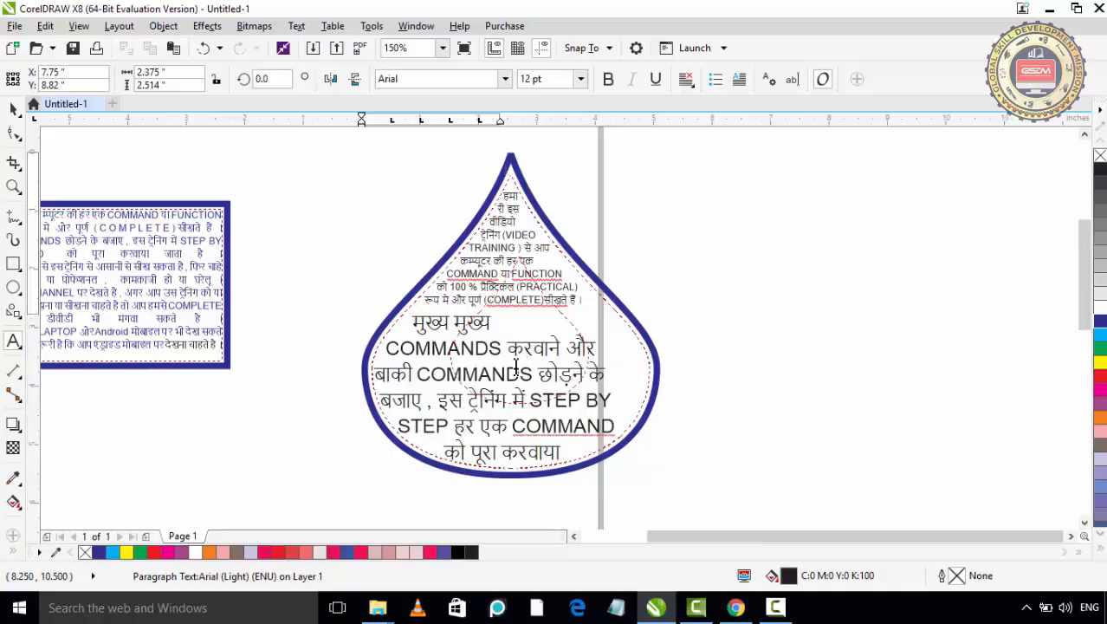
# Add the artistic text "ISHTWORLD.COM" in Arial 24 pt in the empty area beside the page
pyautogui.scroll(-4, 499, 372)
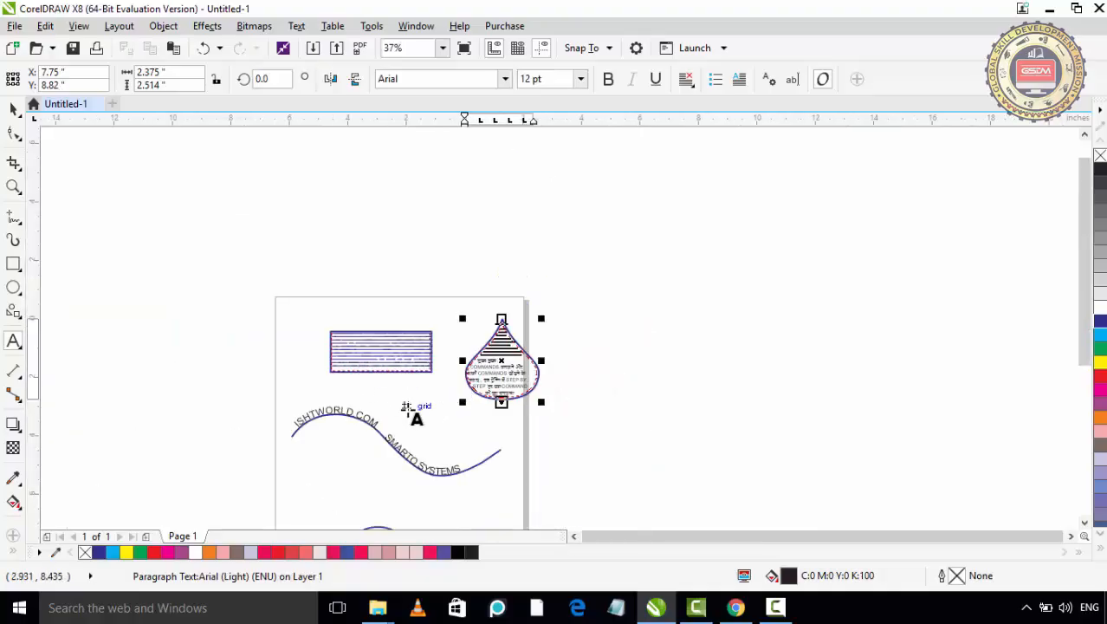
pyautogui.scroll(2, 430, 415)
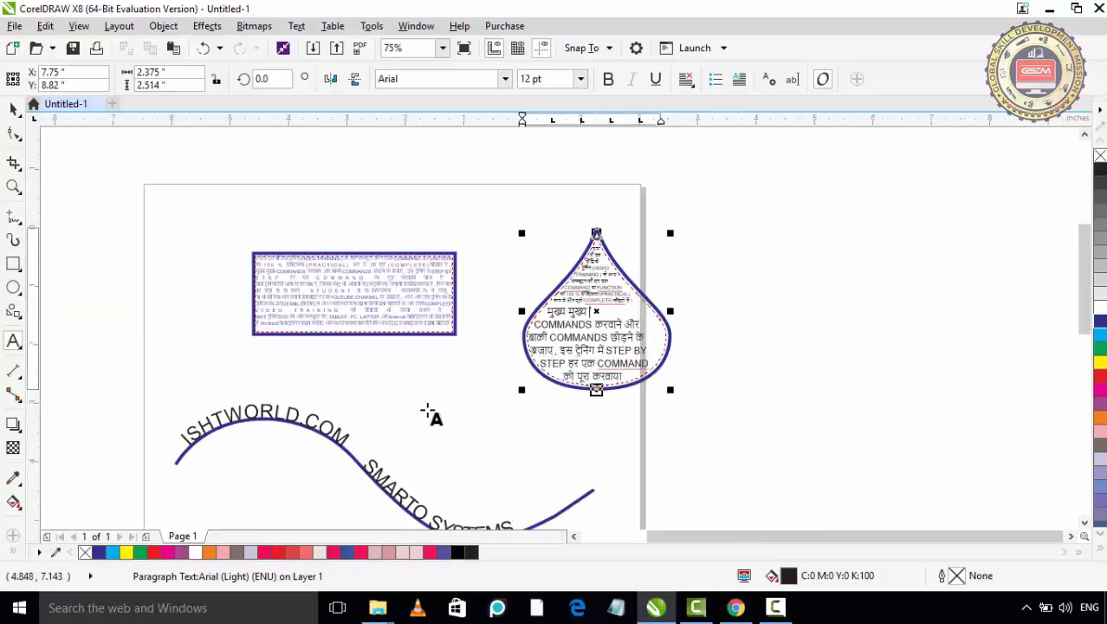
pyautogui.moveTo(426, 409); pyautogui.dragTo(428, 286)
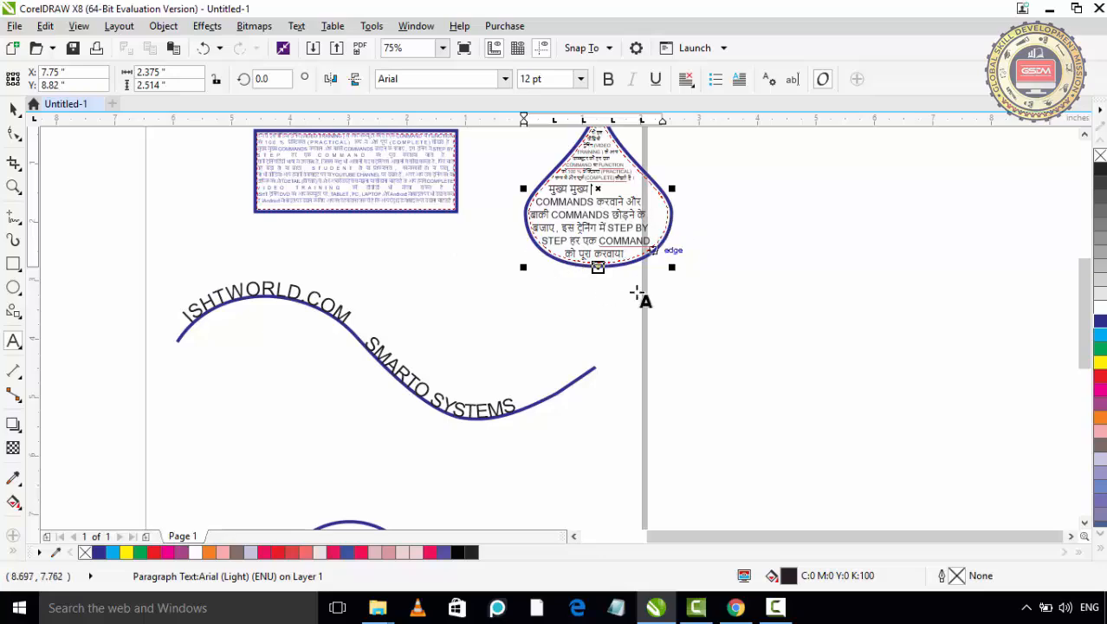
pyautogui.moveTo(653, 378); pyautogui.dragTo(556, 249)
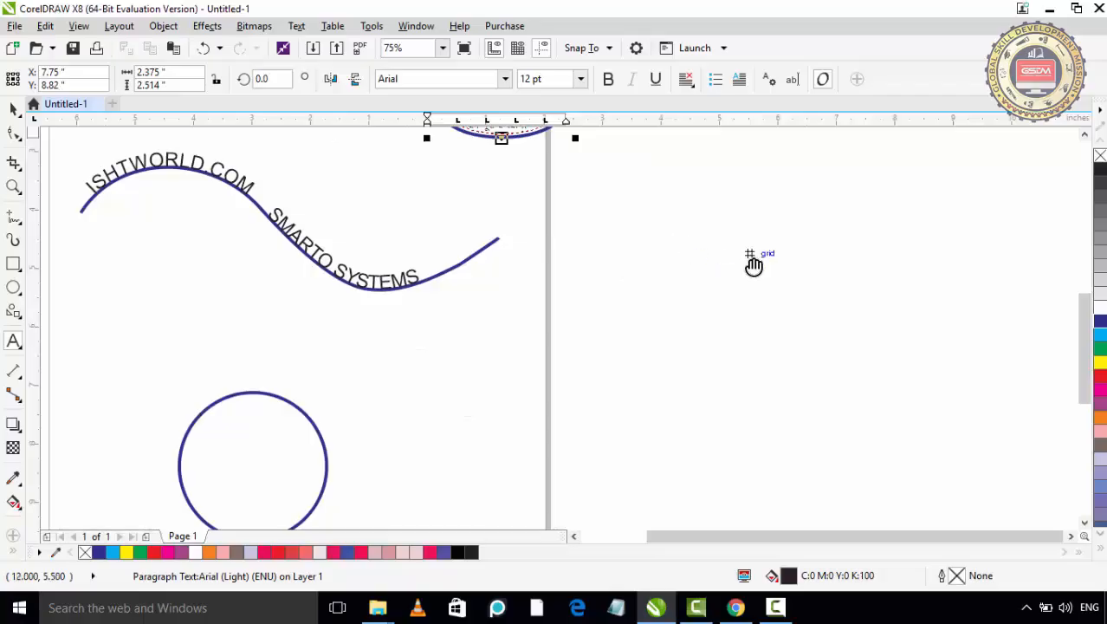
pyautogui.moveTo(754, 262); pyautogui.dragTo(521, 331)
pyautogui.click(580, 292)
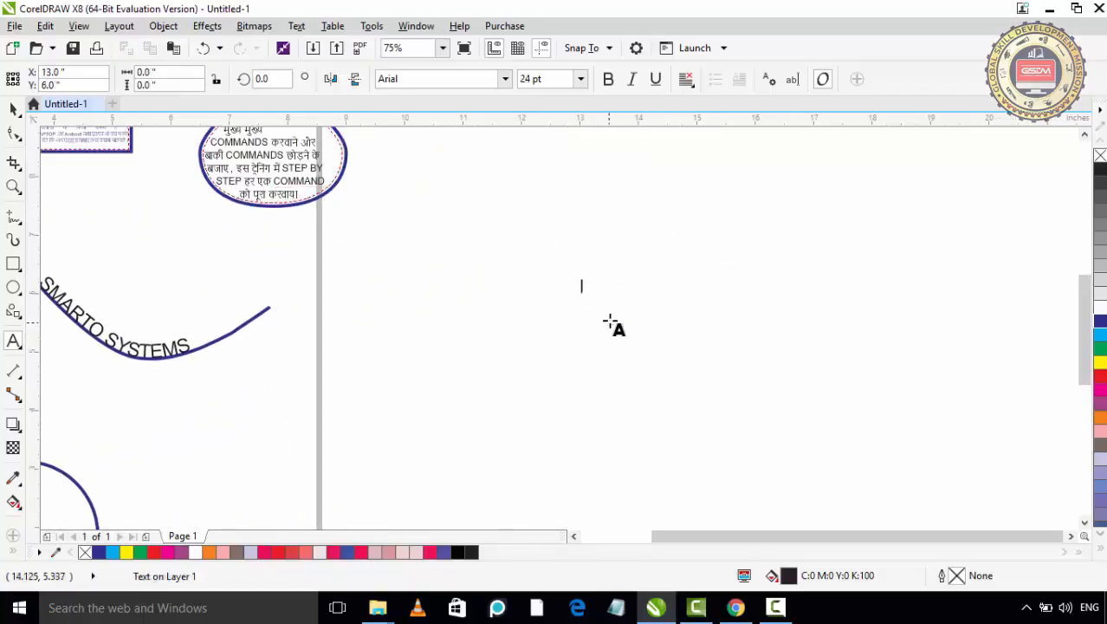
pyautogui.write('ISHTWO')
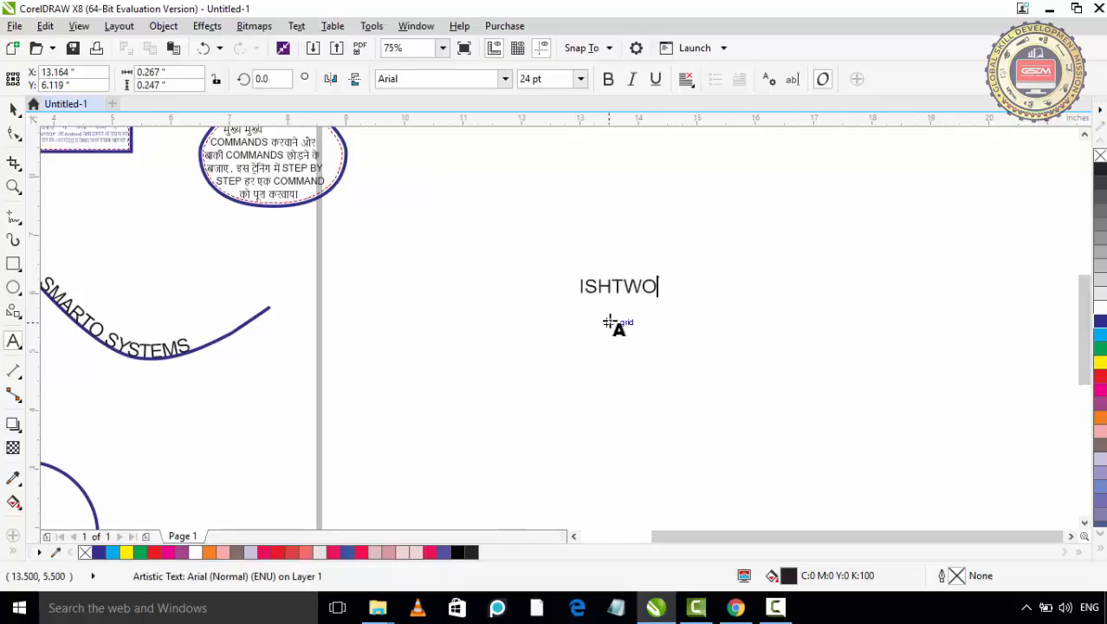
pyautogui.write('RLD.COM')
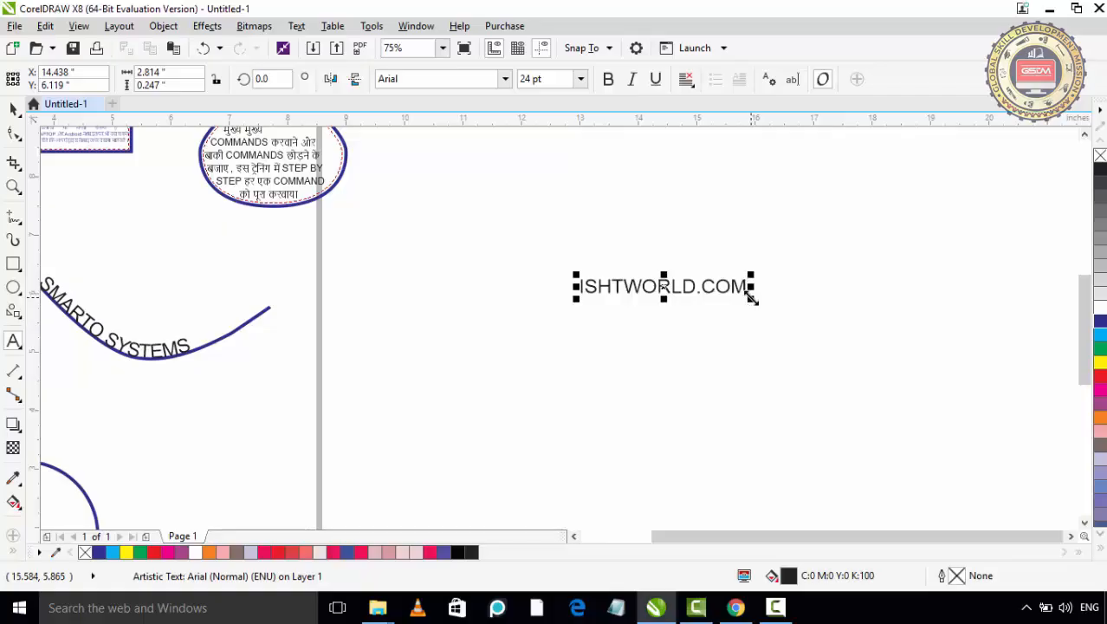
# Enlarge the ISHTWORLD.COM text to about 42 pt and move it to about X 15.0 in, Y 5.5 in
pyautogui.moveTo(751, 297); pyautogui.dragTo(840, 357)
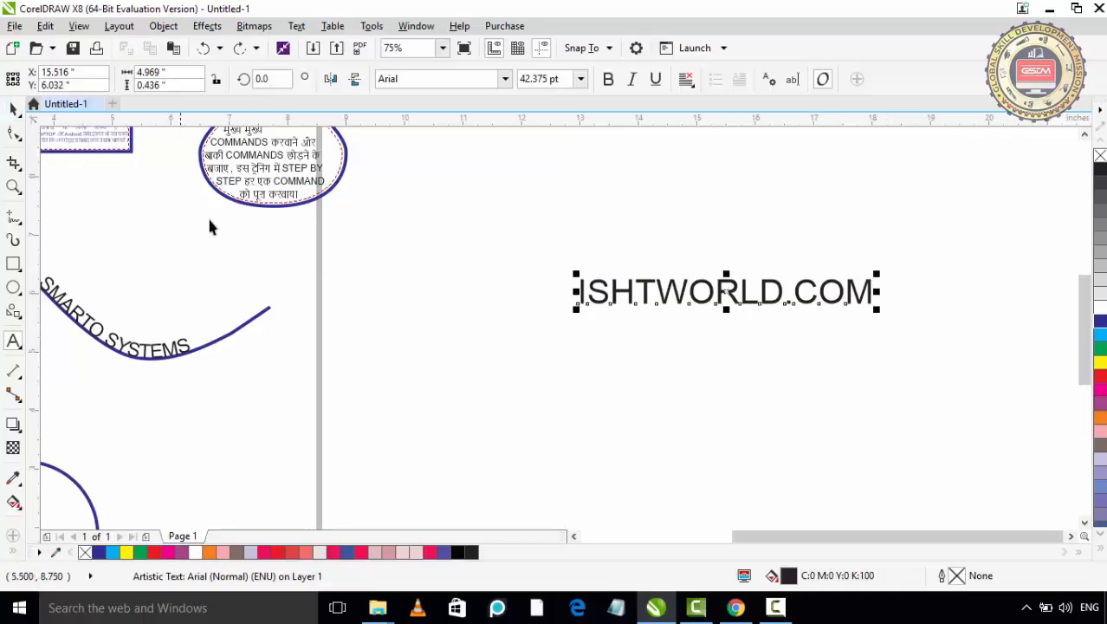
pyautogui.press('space')
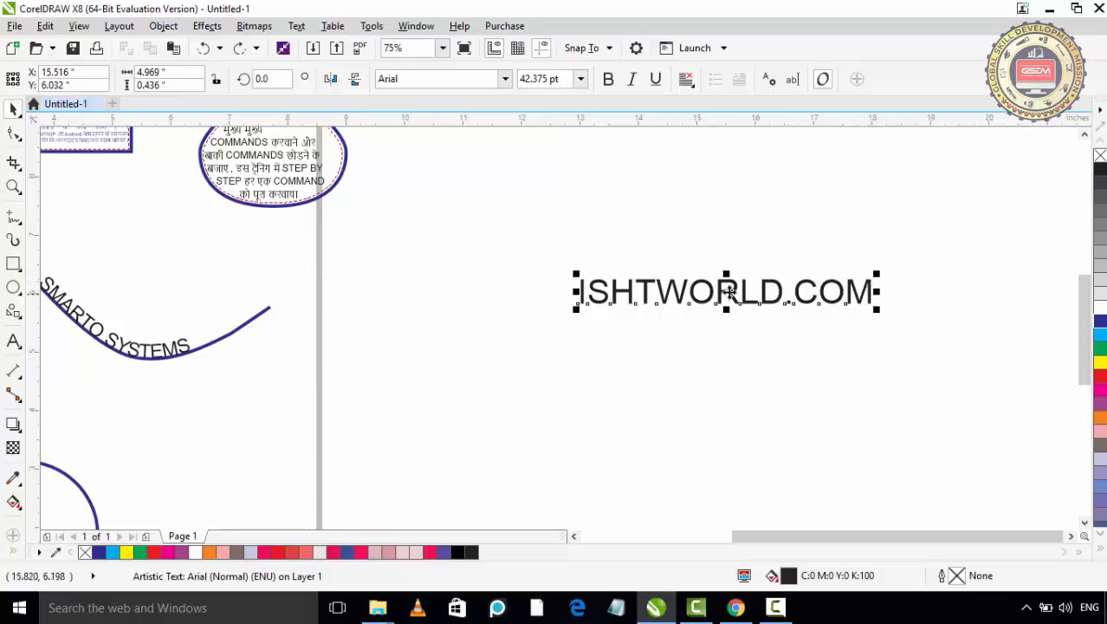
pyautogui.moveTo(728, 291); pyautogui.dragTo(698, 322)
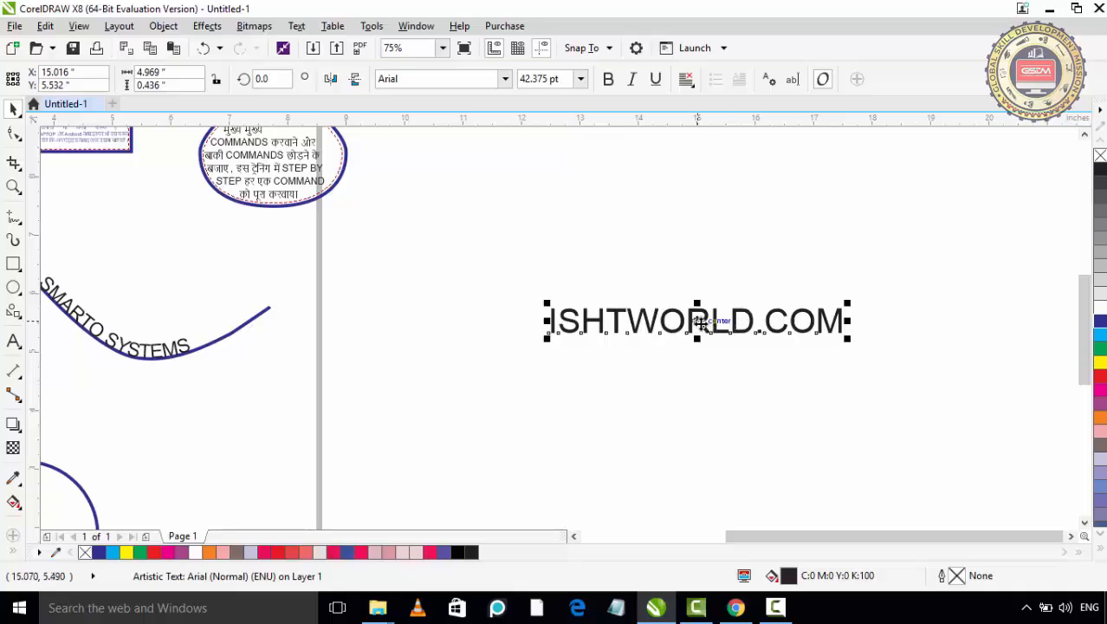
# Duplicate the ISHTWORLD.COM text and offset the copy about 0.05 in above the original
pyautogui.moveTo(698, 321); pyautogui.dragTo(689, 291)
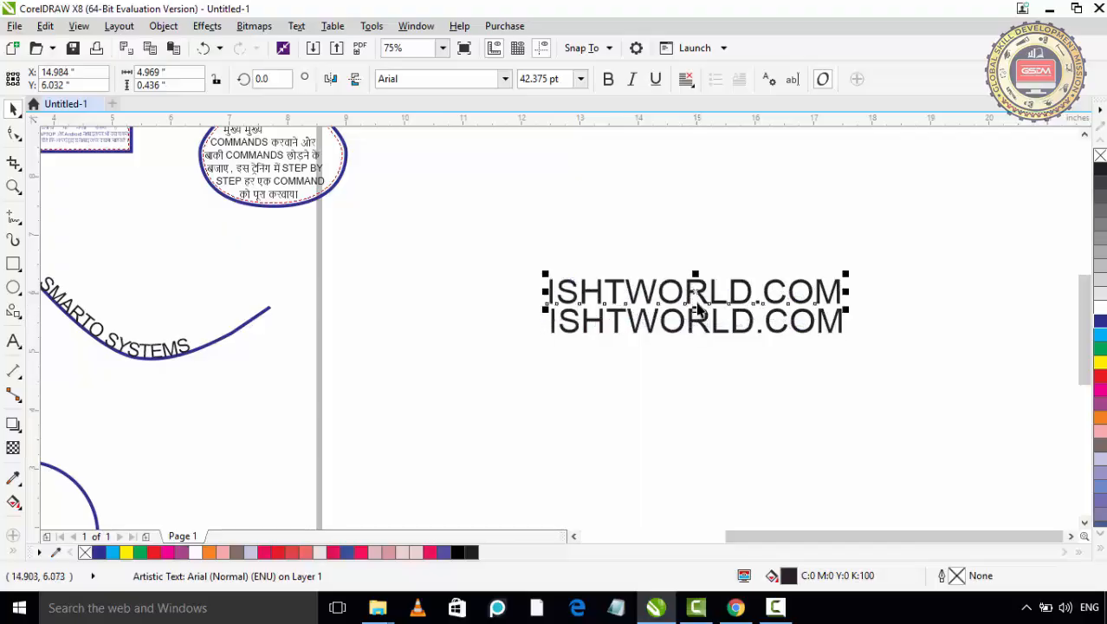
pyautogui.hotkey('ctrl', 'z')
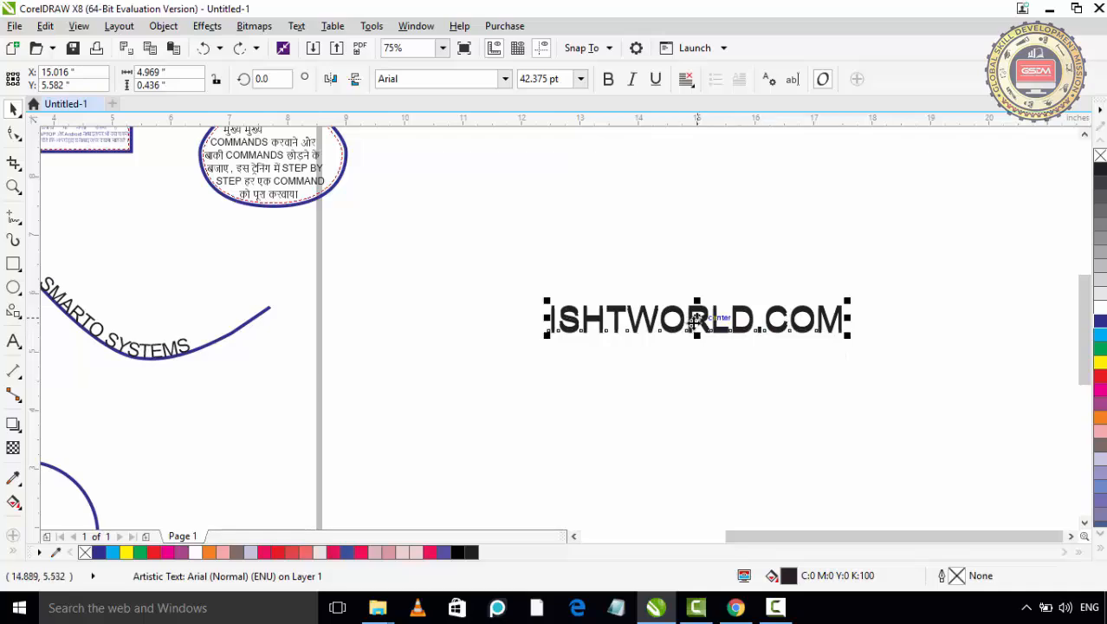
# Try several fill colors on the front ISHTWORLD.COM copy and set it to red (C:0 M:100 Y:100 K:0)
pyautogui.click(1099, 365)
pyautogui.click(1101, 350)
pyautogui.click(1101, 322)
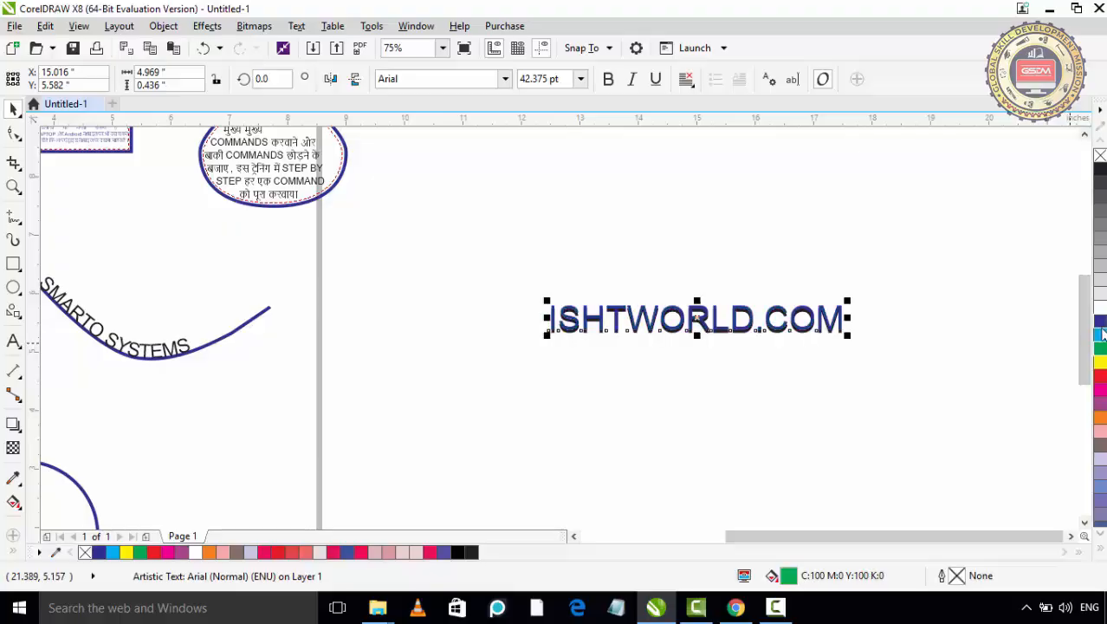
pyautogui.click(1101, 334)
pyautogui.click(1100, 362)
pyautogui.click(1098, 399)
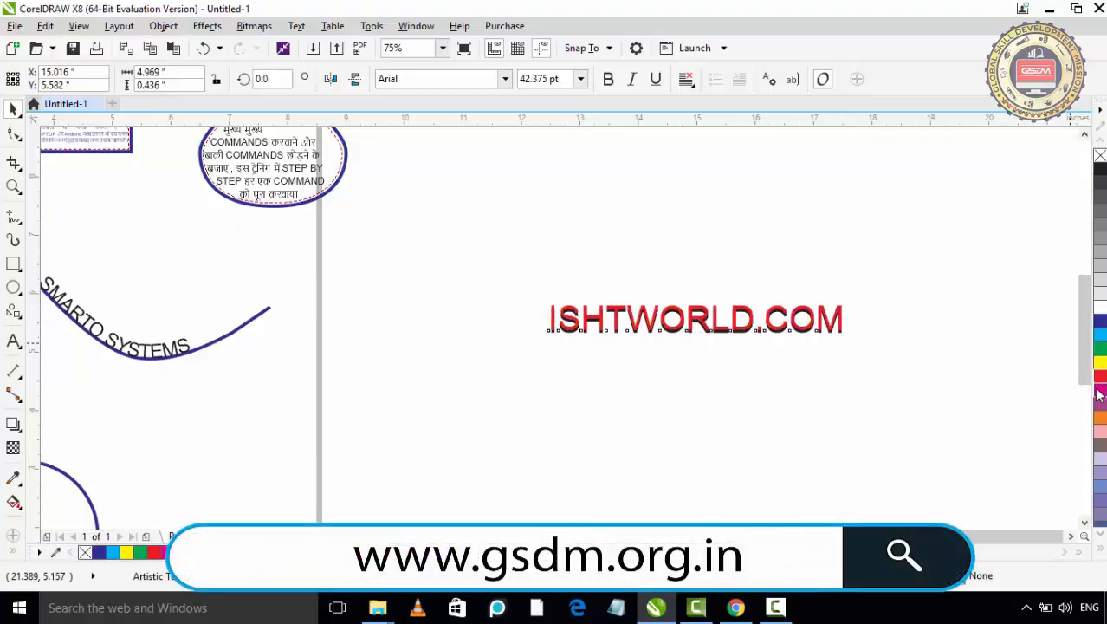
pyautogui.click(1101, 391)
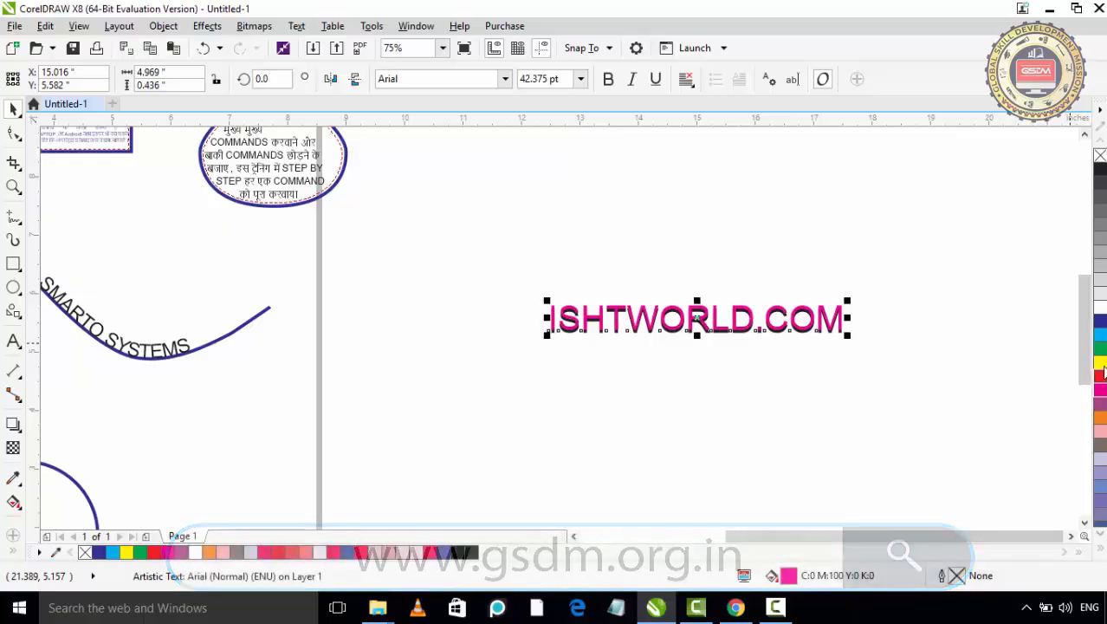
pyautogui.click(1100, 375)
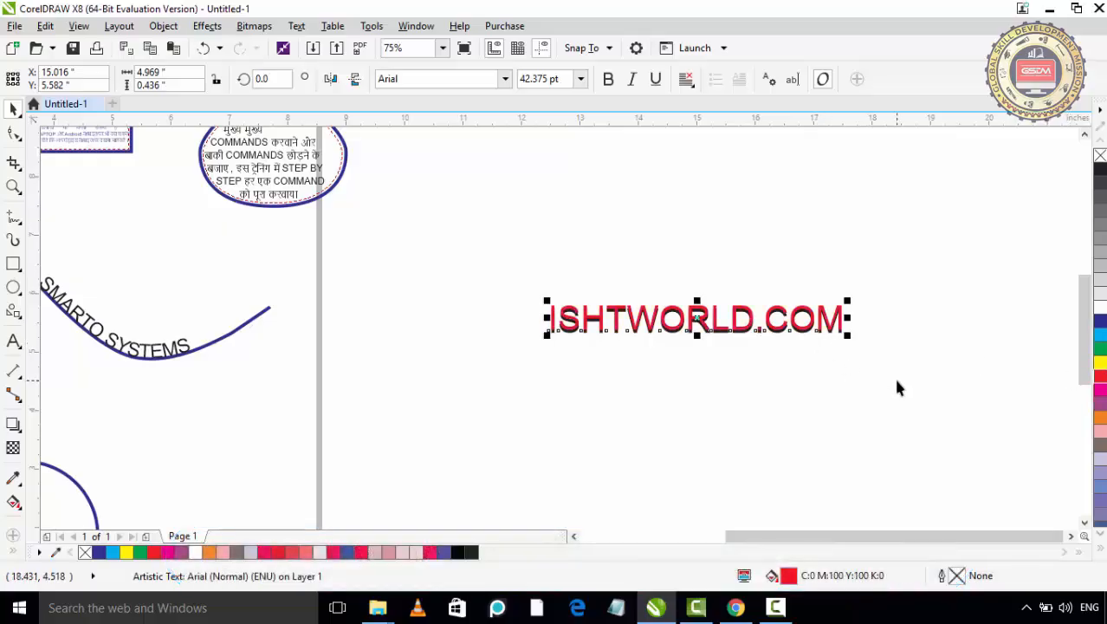
# Nudge the red ISHTWORLD.COM copy over the dark original to about X 15.03 in, Y 5.58 in, and deselect it
pyautogui.click(896, 382)
pyautogui.click(736, 338)
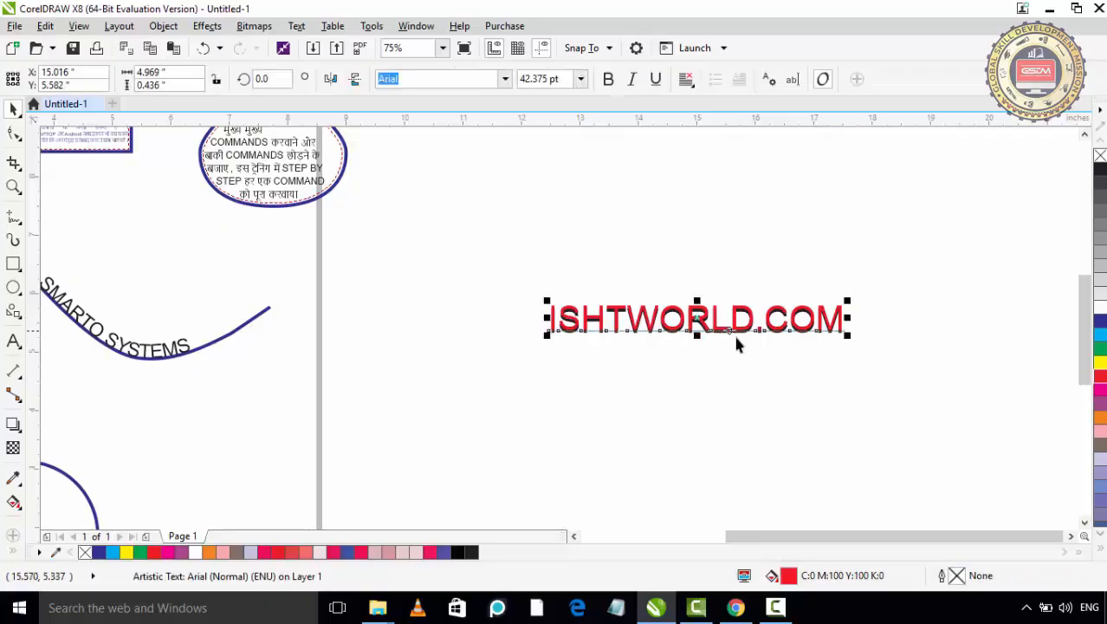
pyautogui.press('Up')
pyautogui.press('Up')
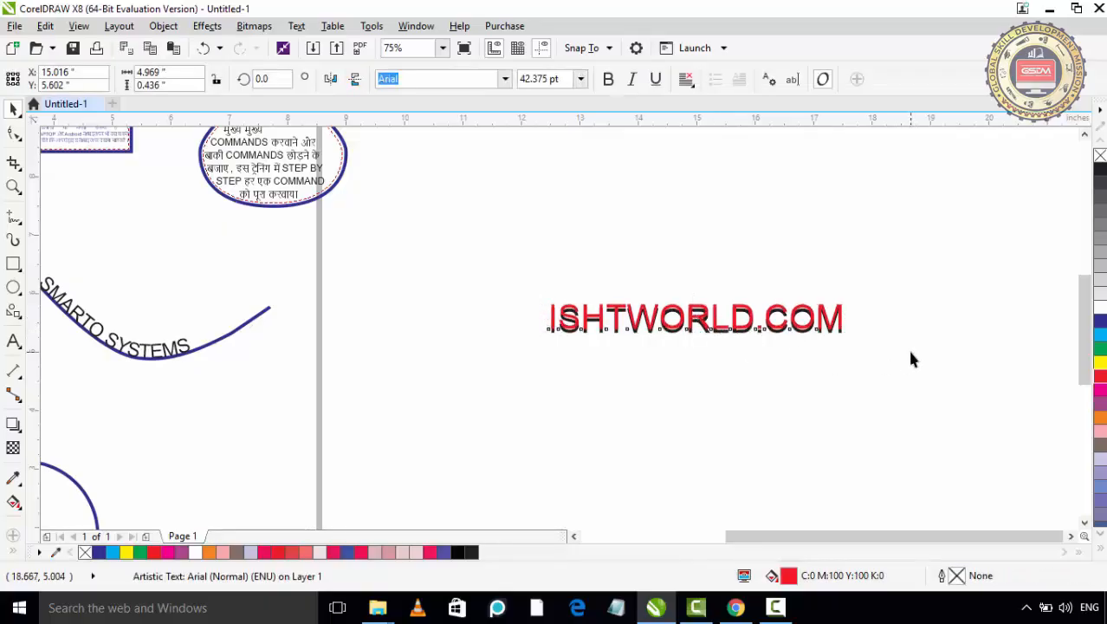
pyautogui.press('Left')
pyautogui.press('Left')
pyautogui.press('Left')
pyautogui.press('Down')
pyautogui.press('Down')
pyautogui.press('Right')
pyautogui.press('Right')
pyautogui.press('Right')
pyautogui.press('Right')
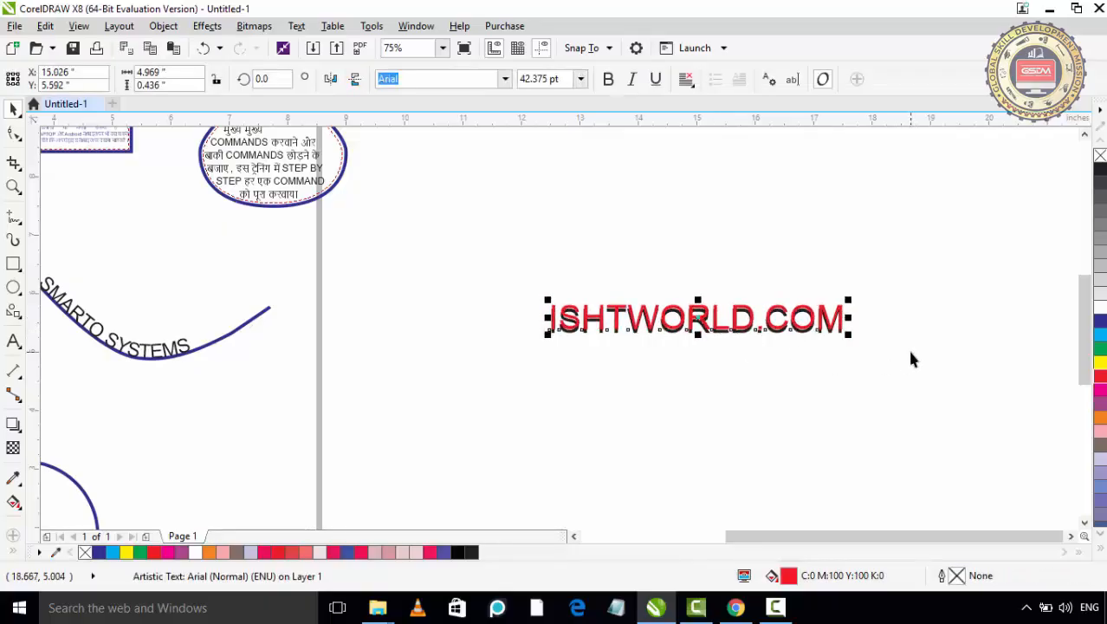
pyautogui.click(910, 359)
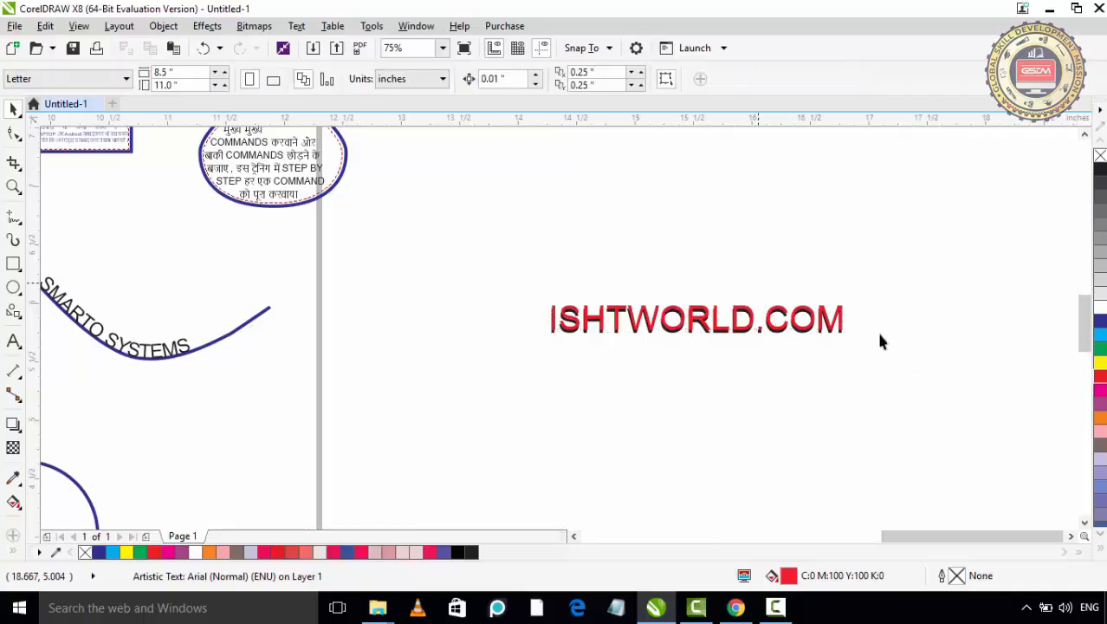
# Examine the layered ISHTWORLD.COM effect up close and review the text placed in and along the page's shapes
pyautogui.scroll(3, 877, 339)
pyautogui.click(861, 349)
pyautogui.scroll(-2, 855, 354)
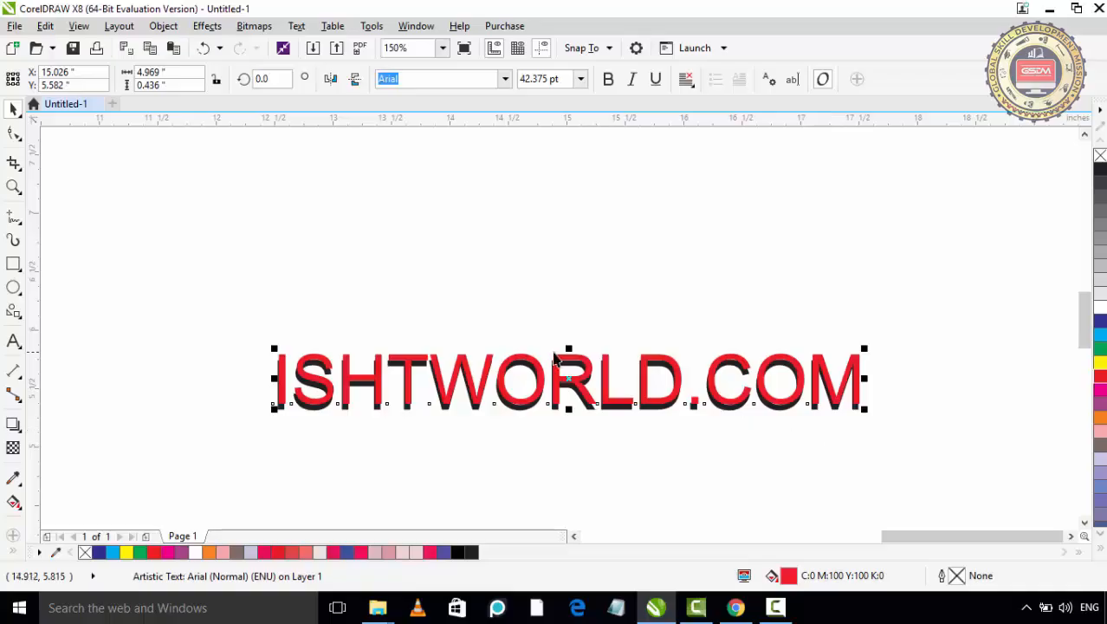
pyautogui.scroll(-4, 563, 379)
pyautogui.scroll(-2, 367, 319)
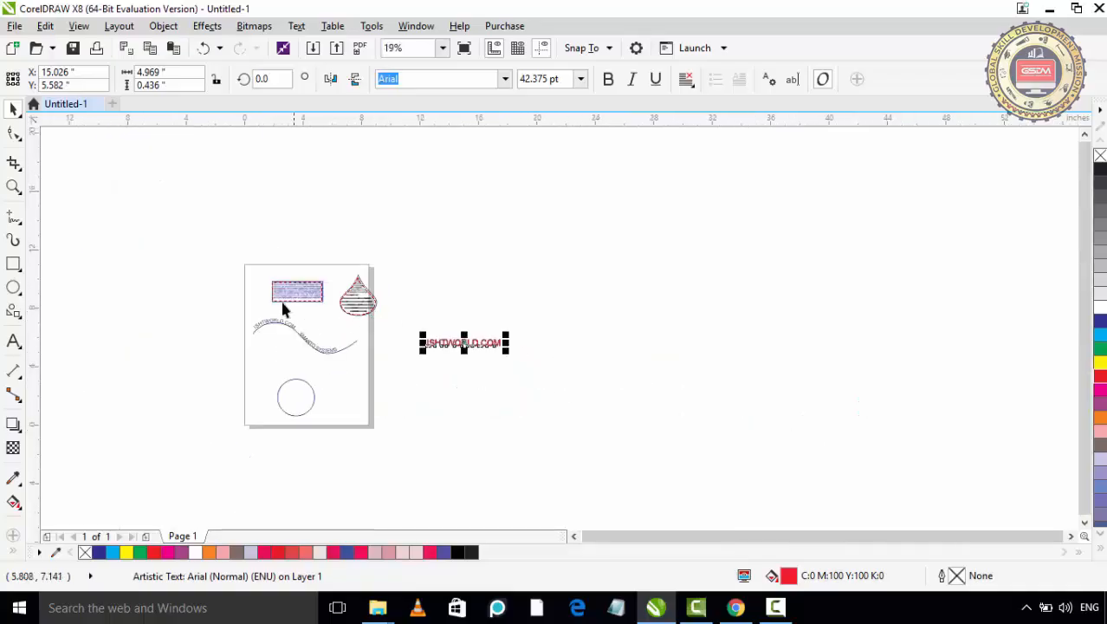
pyautogui.scroll(2, 286, 299)
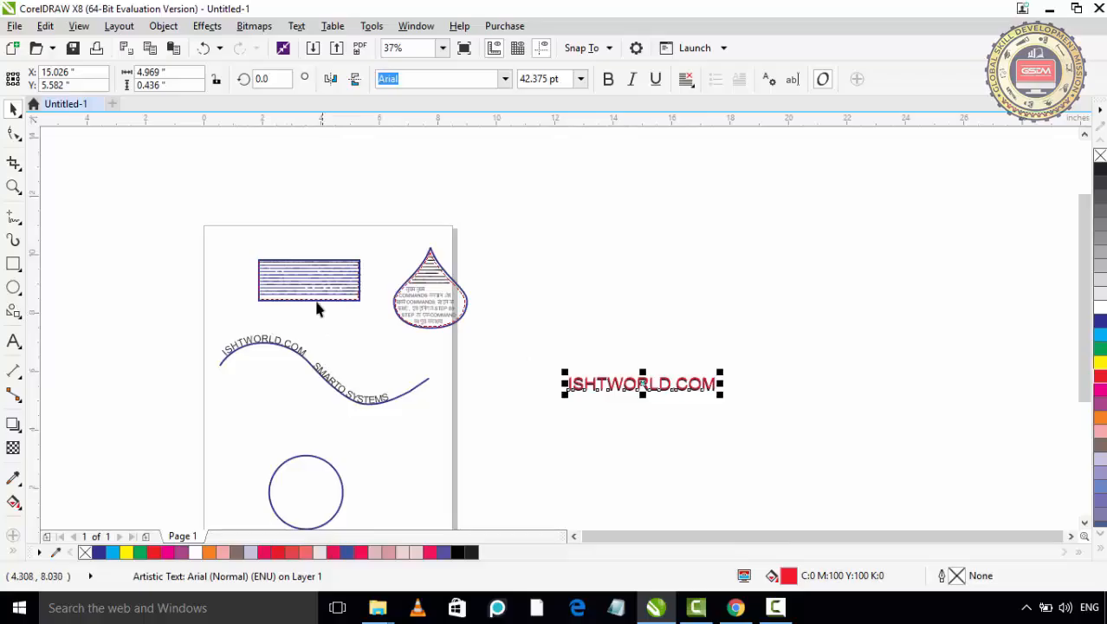